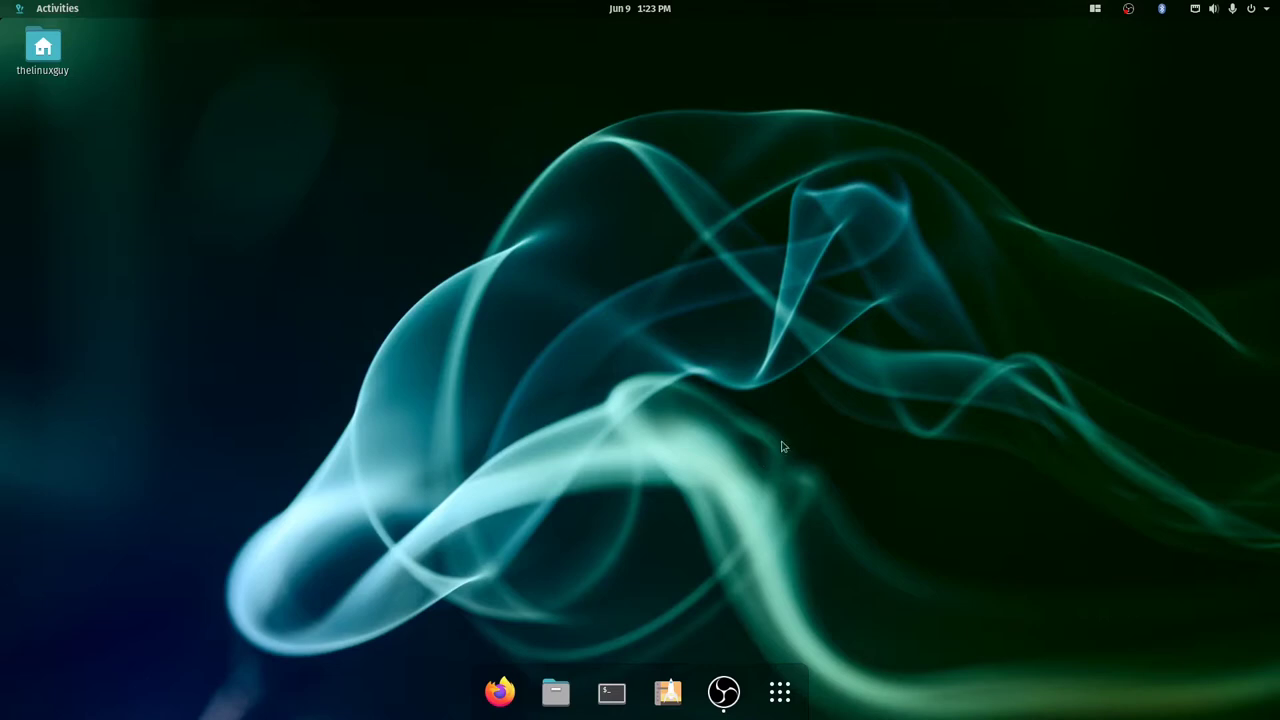
Step: Launch LibreOffice Writer from the Office applications folder and dismiss the Tip of the Day
click(779, 692)
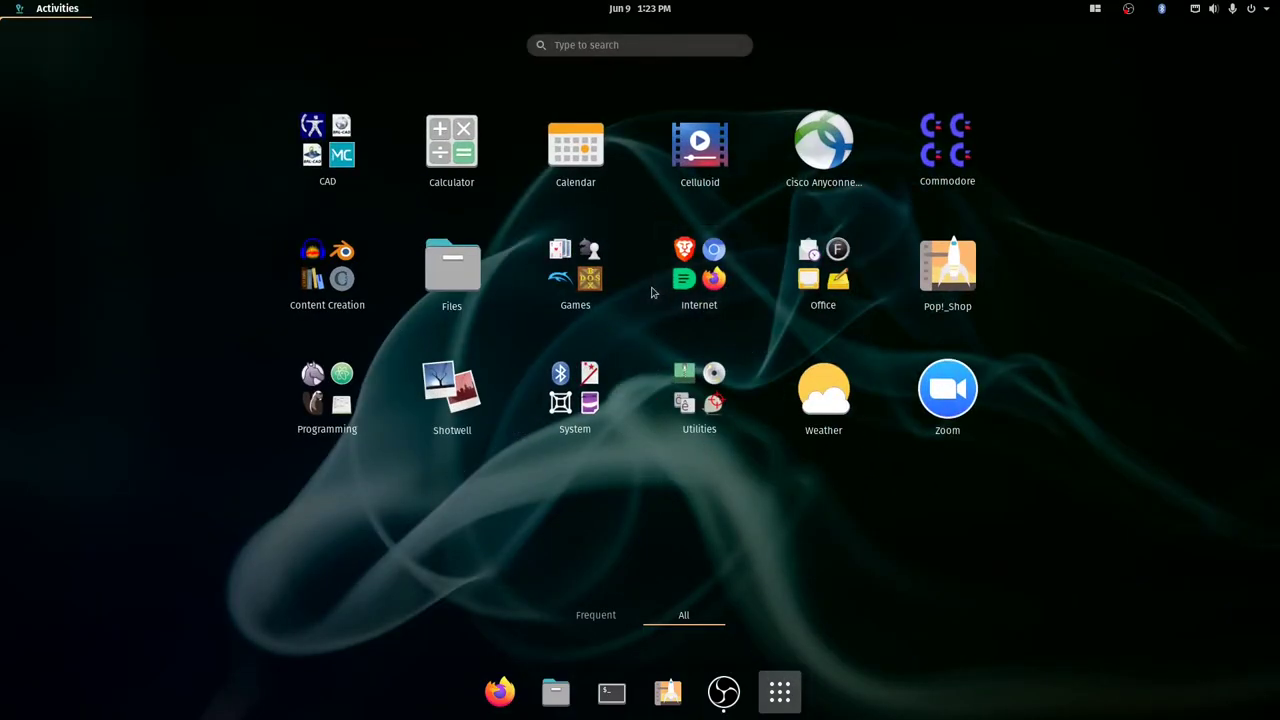
click(823, 275)
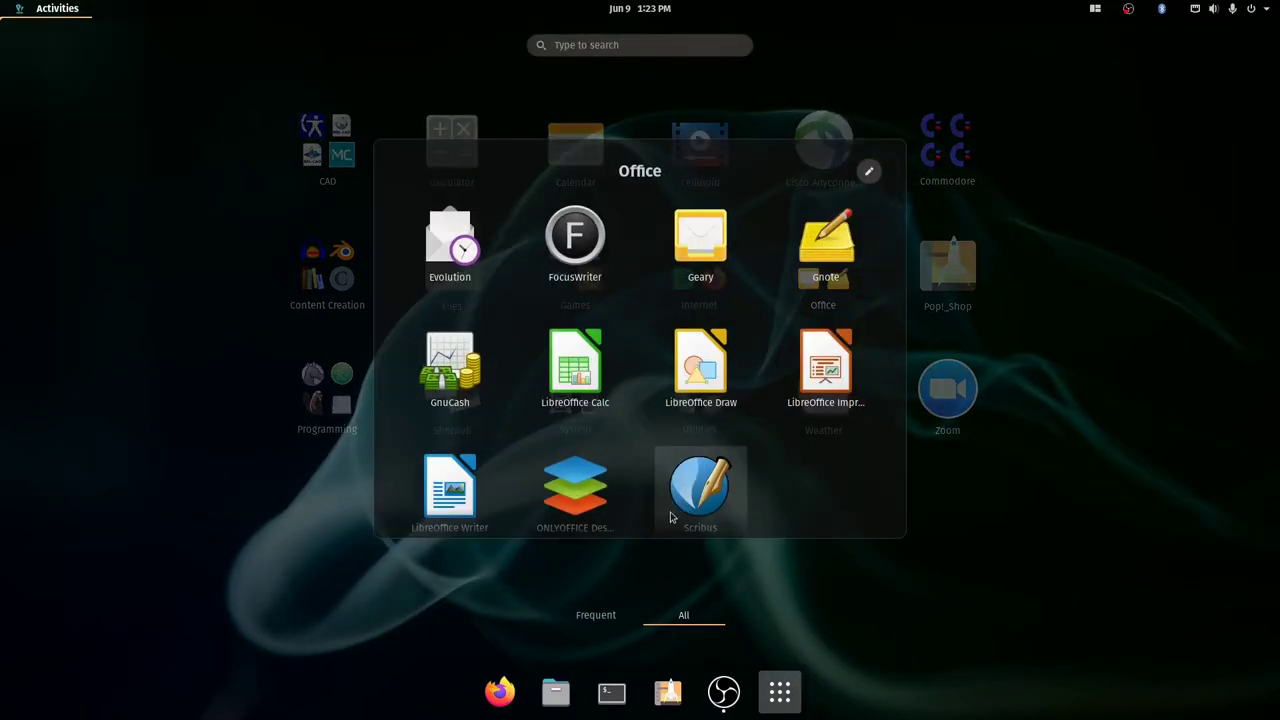
scroll(698, 430, down, 1)
scroll(694, 388, up, 1)
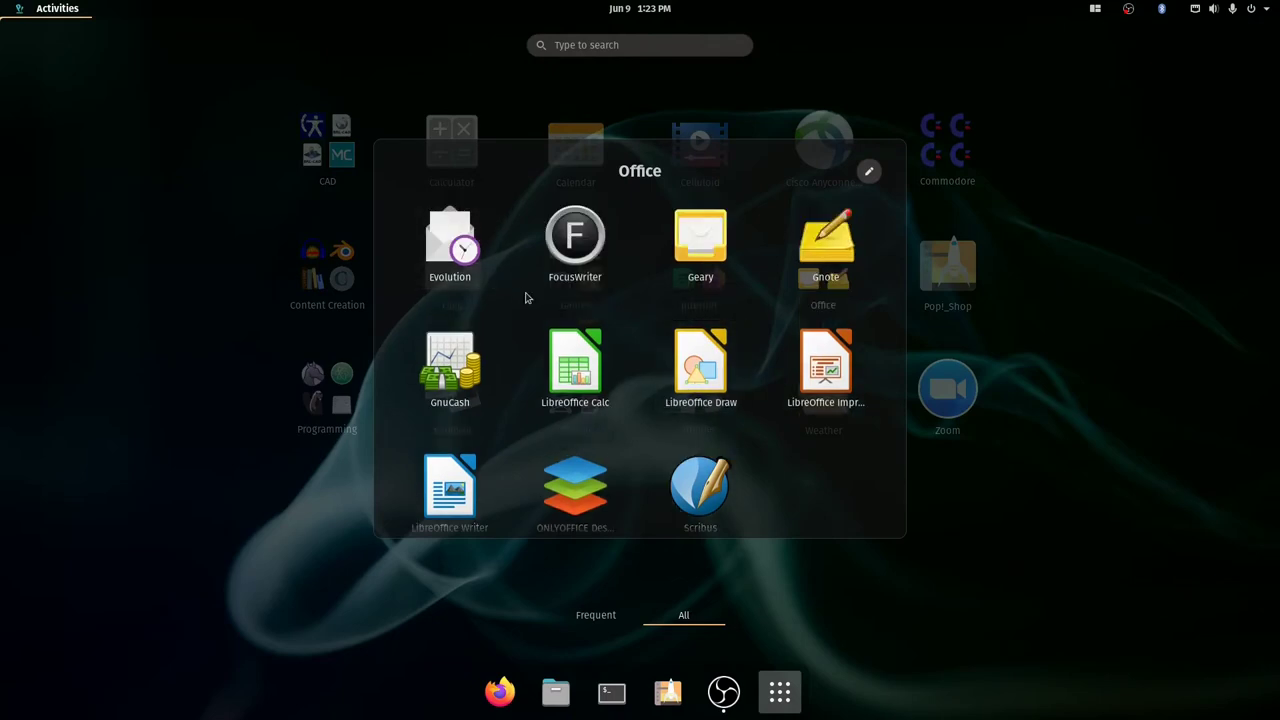
scroll(762, 410, down, 1)
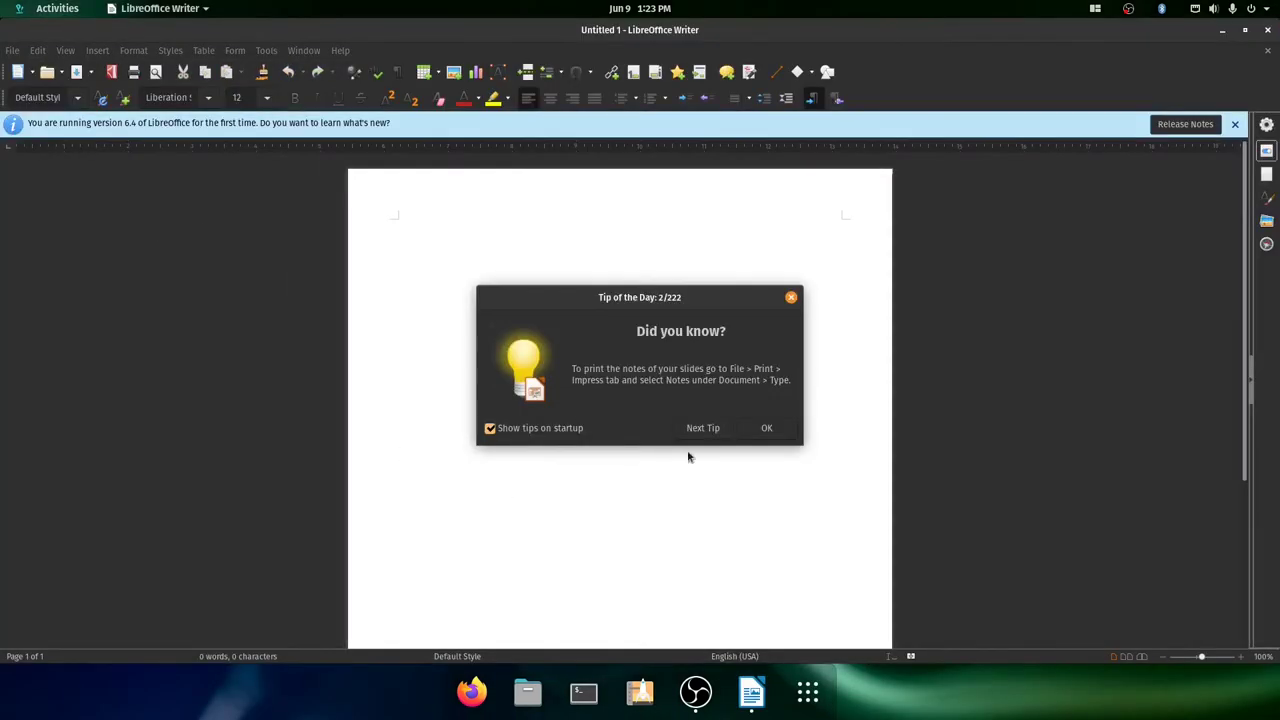
click(766, 429)
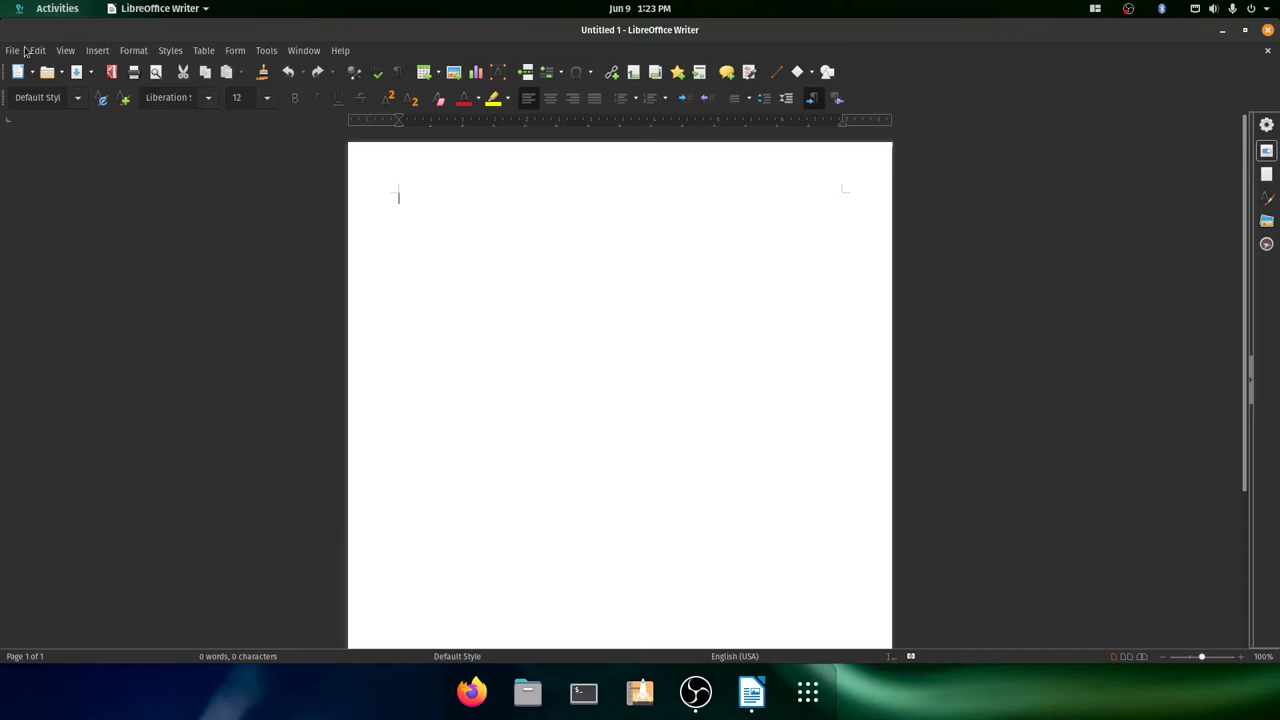
key(alt+w)
key(Escape)
Step: Launch LibreOffice Calc from the Office applications folder and tile its window side by side with Writer
click(808, 692)
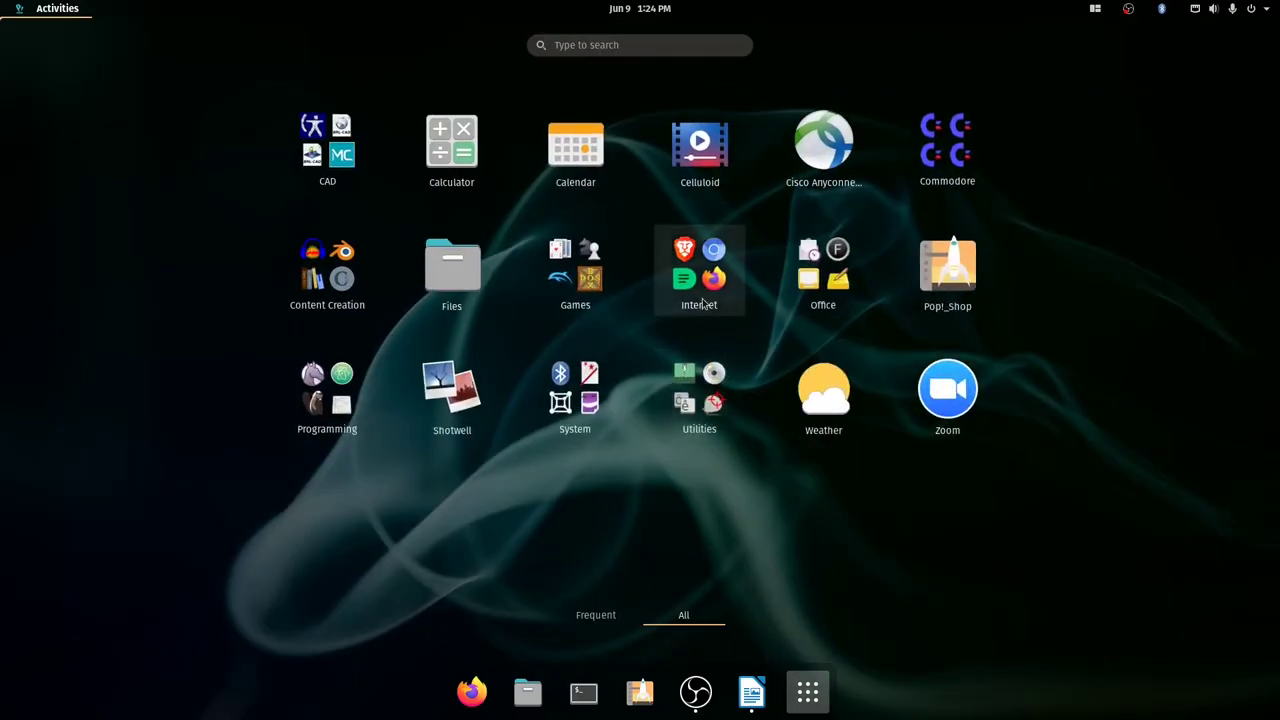
click(815, 272)
click(575, 365)
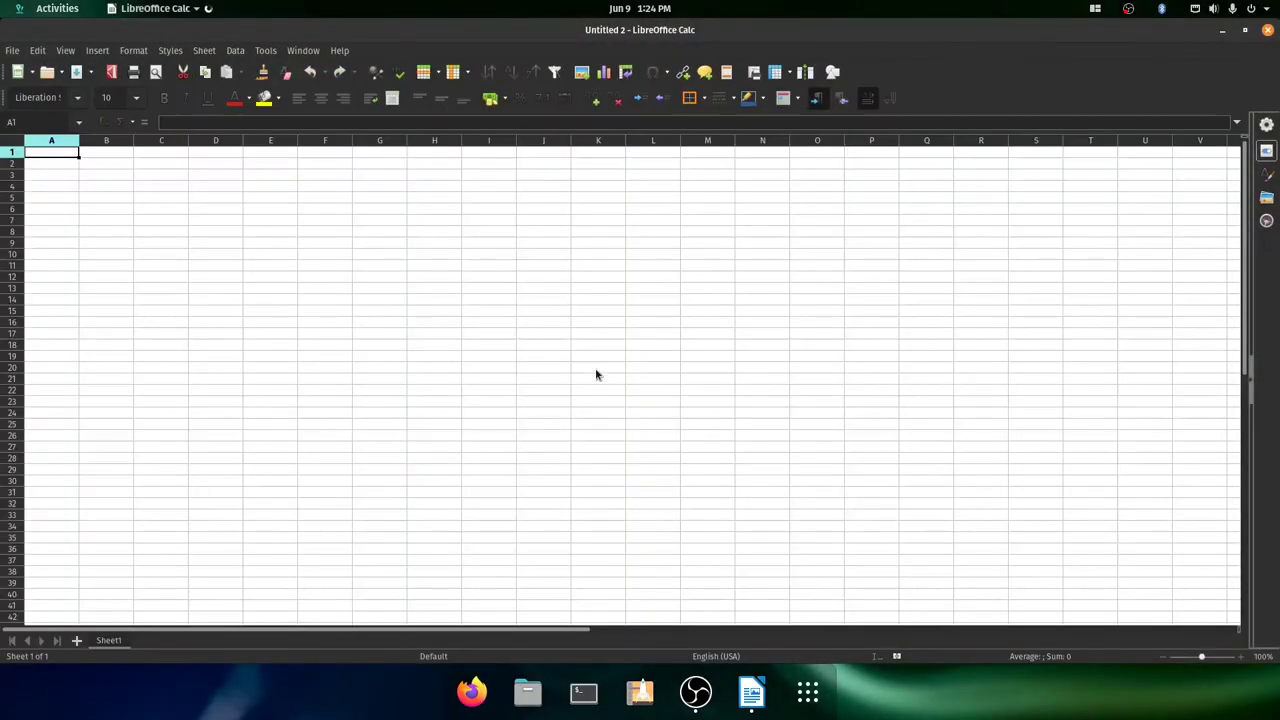
drag(483, 30, 1275, 190)
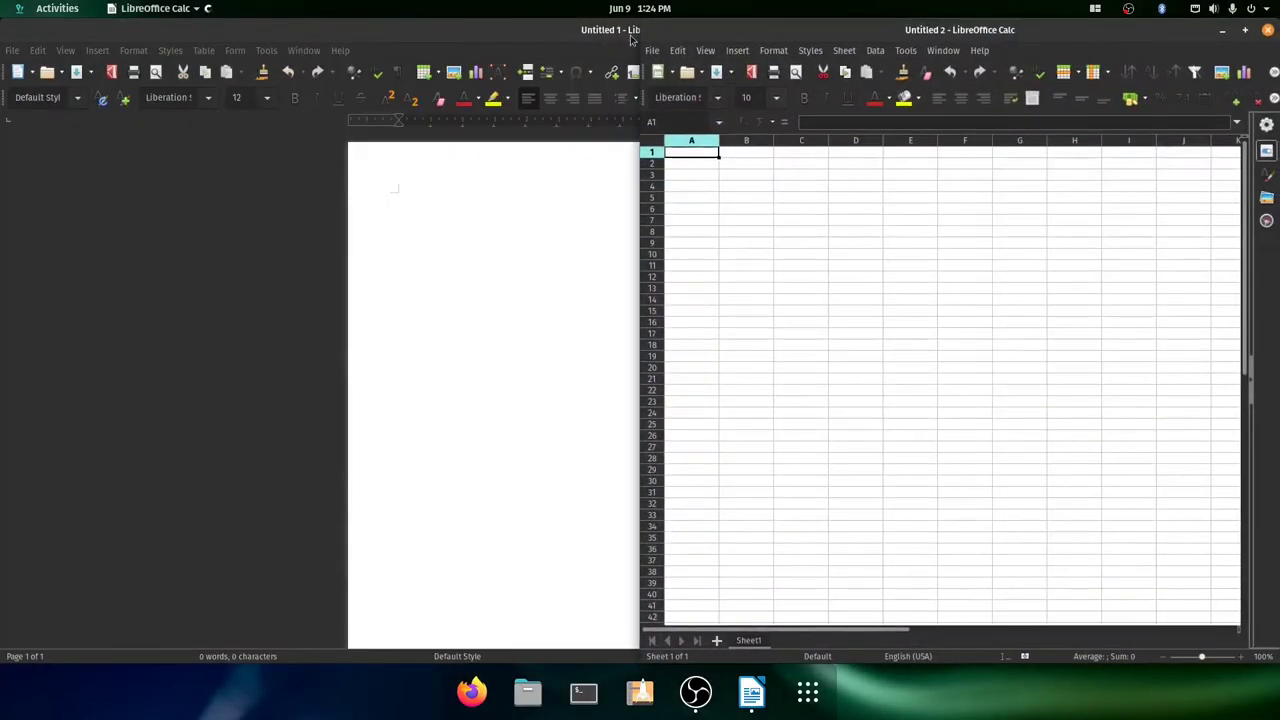
click(177, 229)
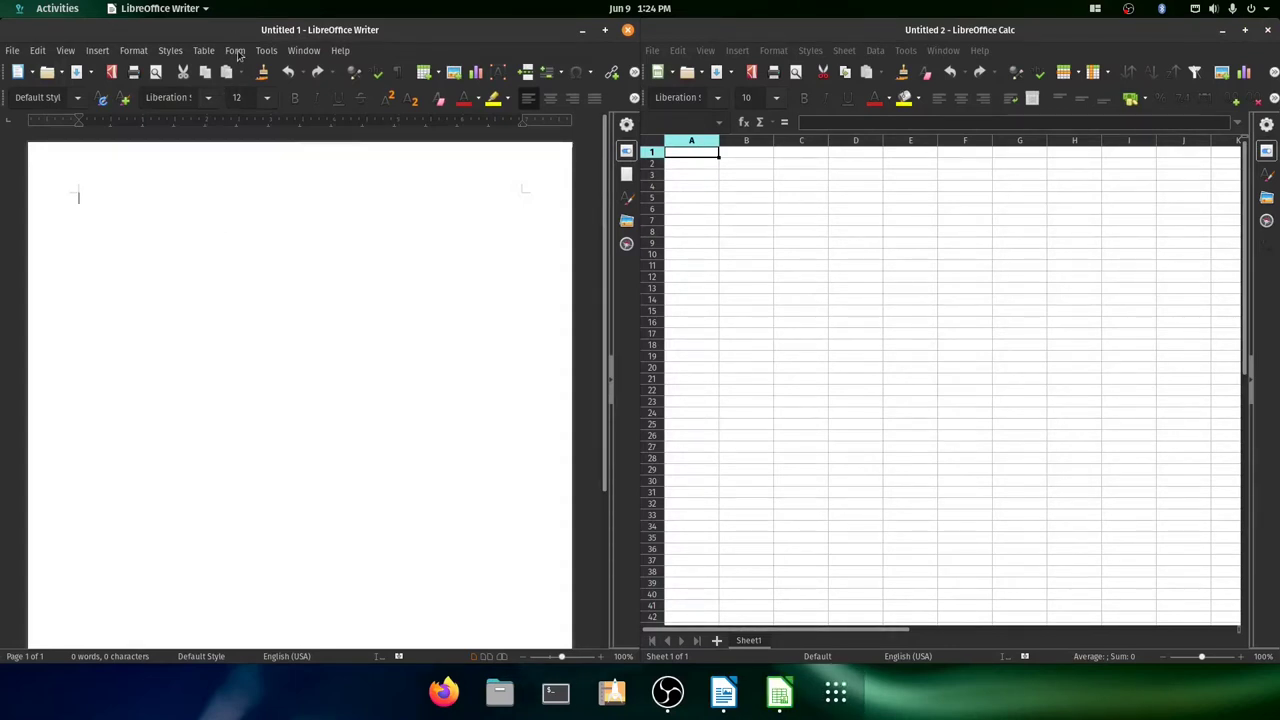
Step: Review the form controls available in Writer and close both the Calc and Writer windows
click(236, 51)
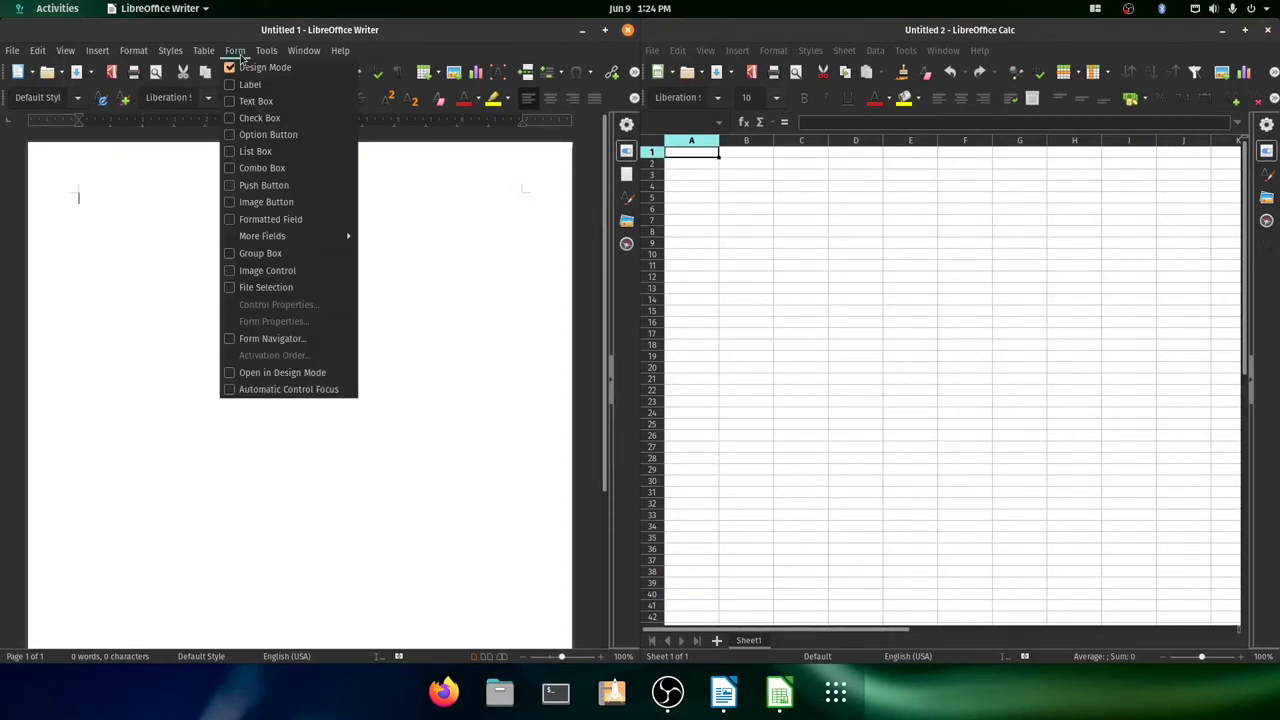
click(452, 325)
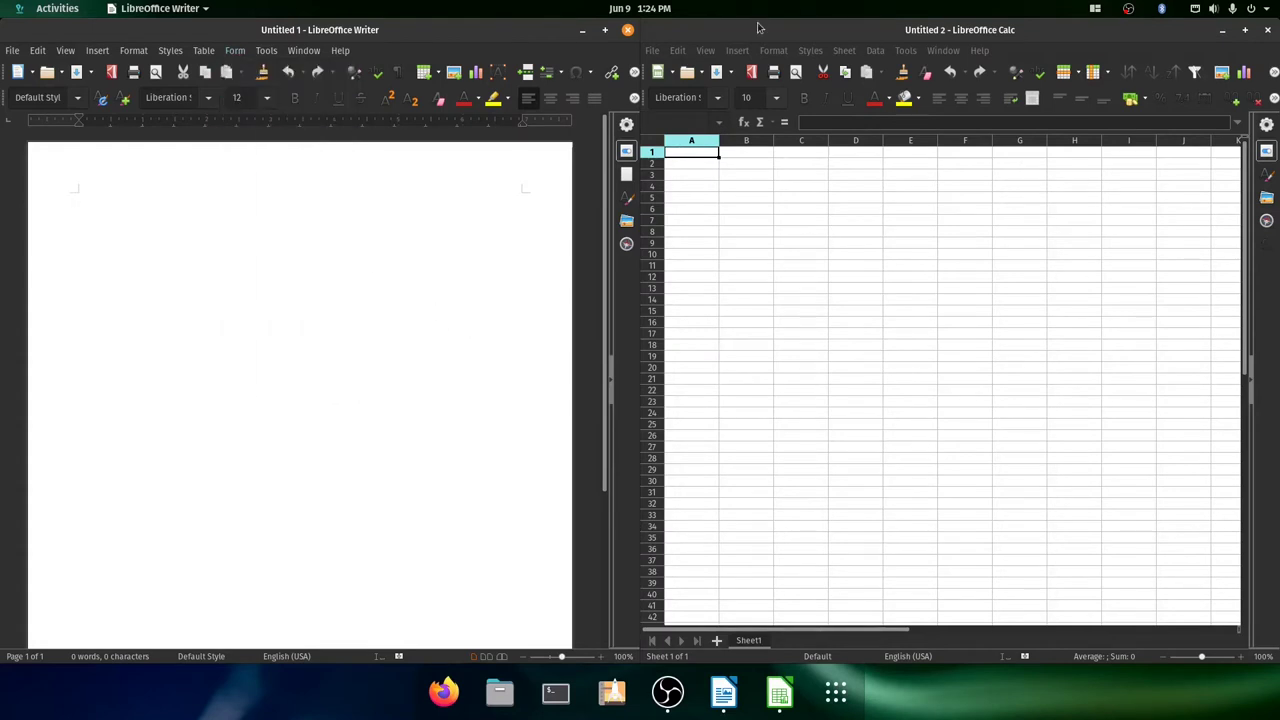
click(725, 29)
click(437, 28)
click(1267, 30)
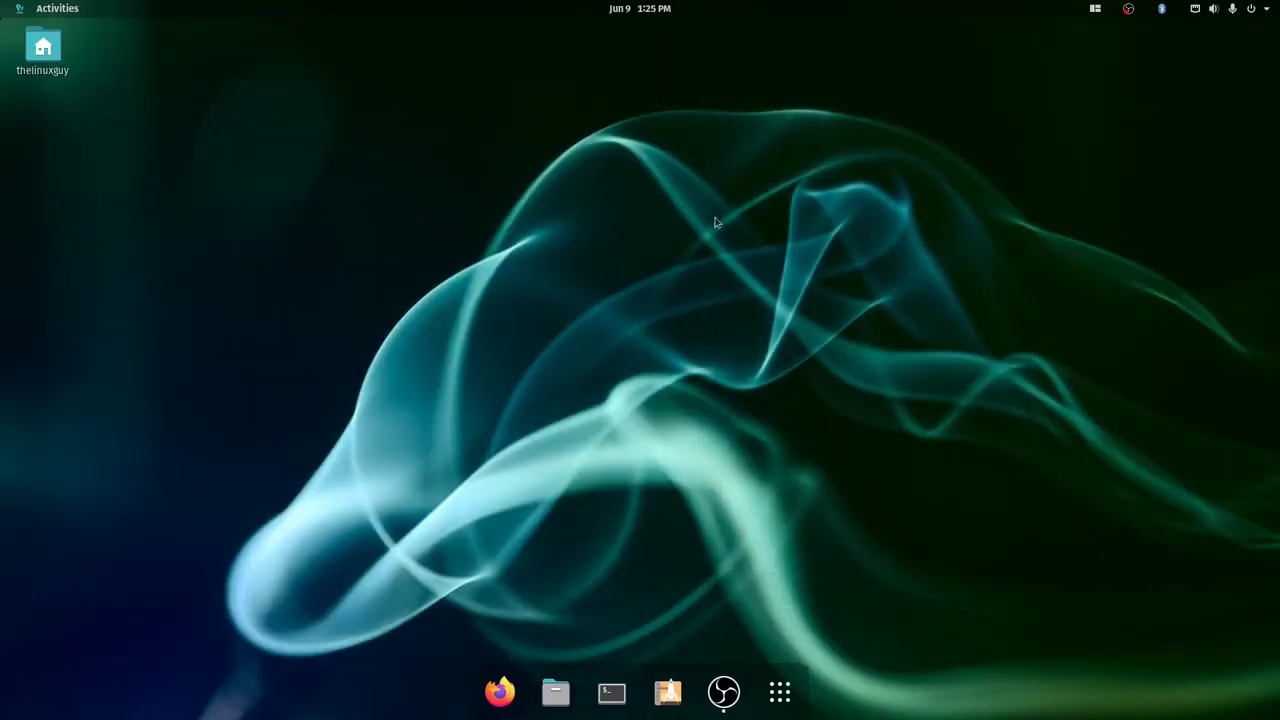
Step: Launch ONLYOFFICE Desktop Editors from the Office applications folder and create a new text document
click(780, 692)
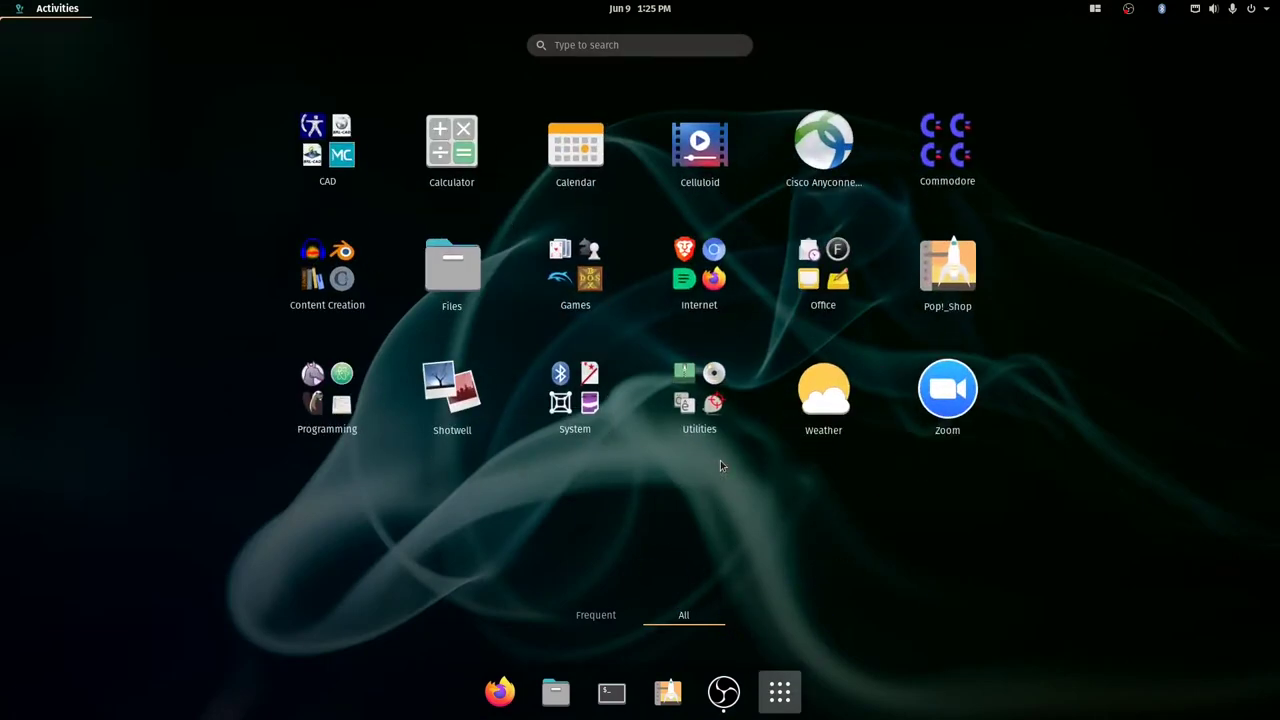
click(831, 298)
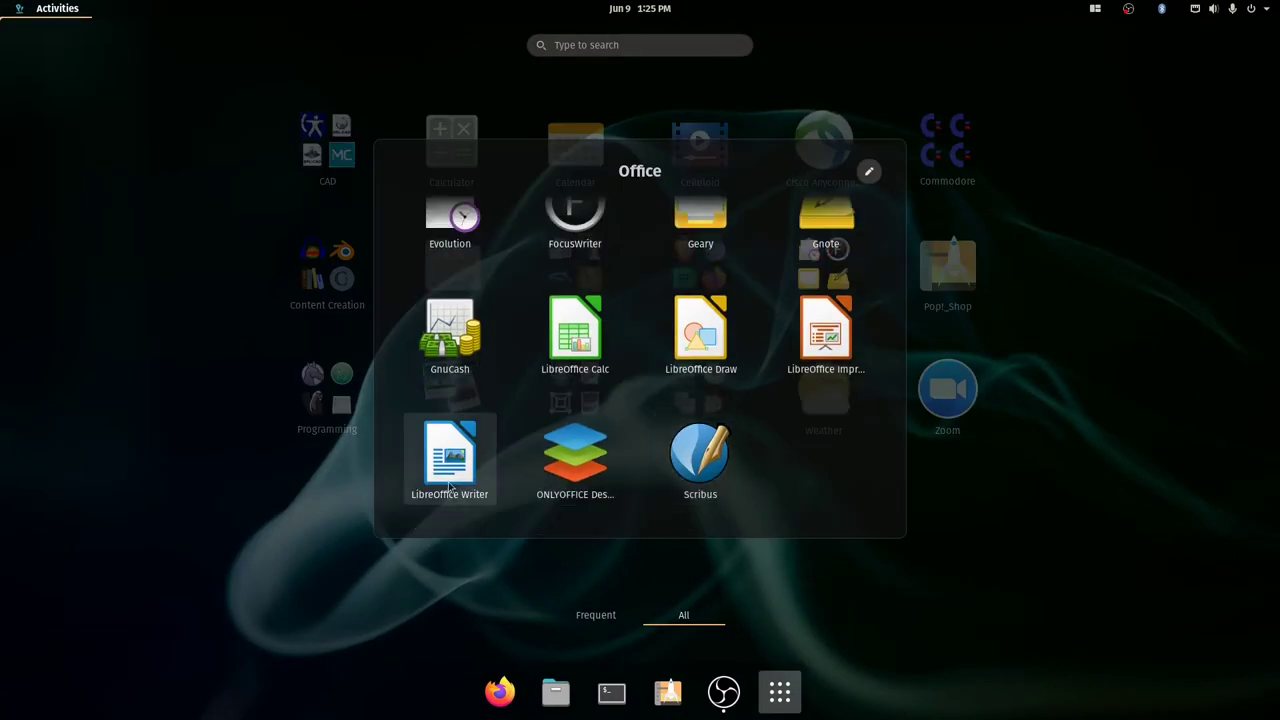
click(575, 460)
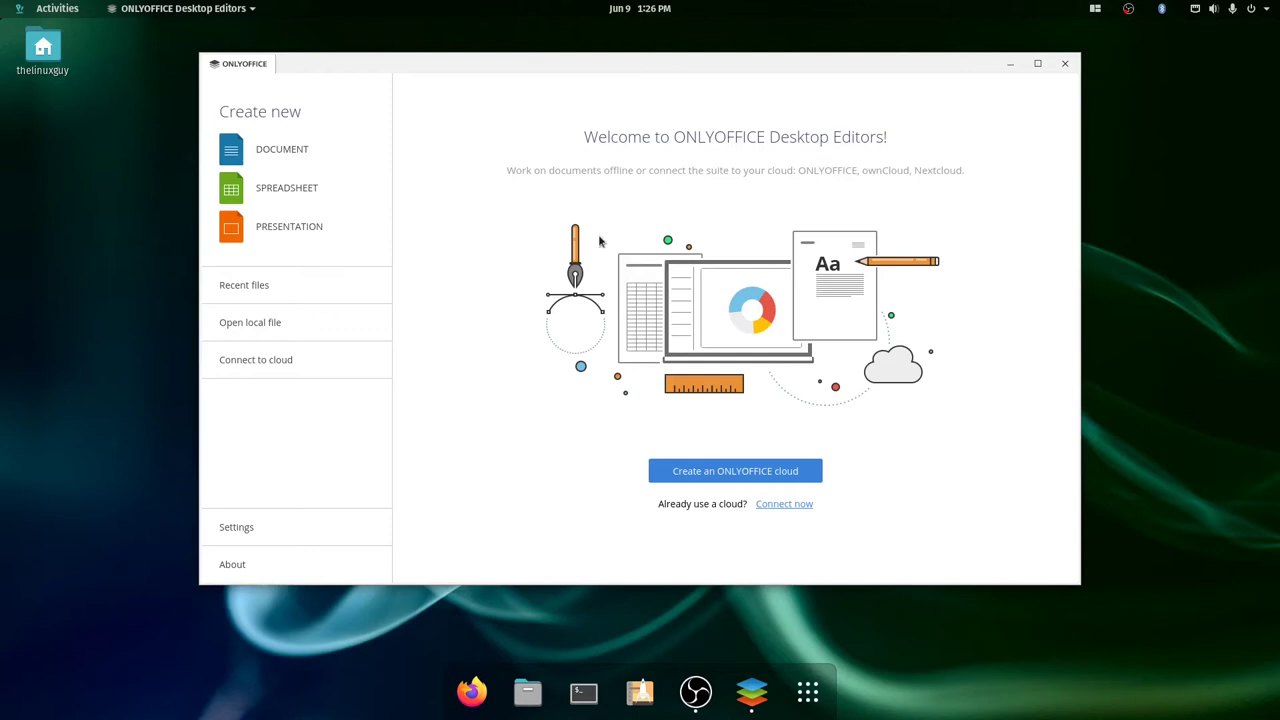
click(297, 156)
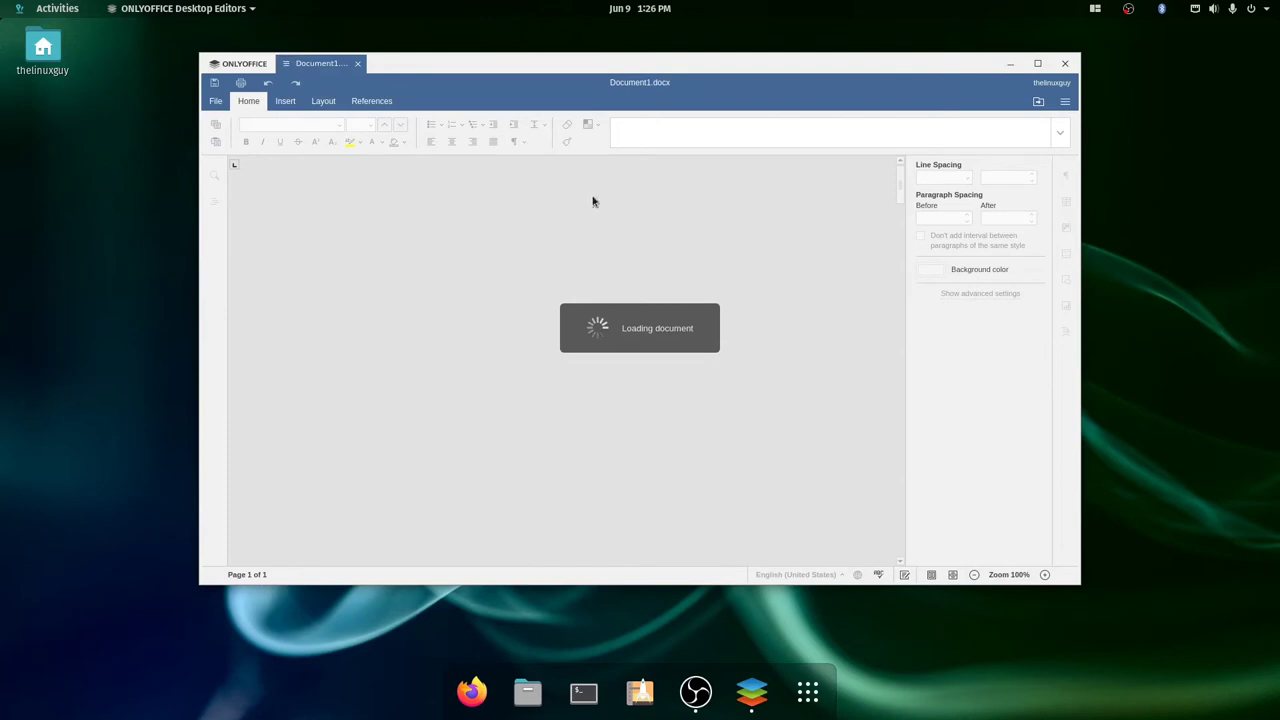
drag(603, 52, 603, 30)
Step: Examine the References tools and the file types offered for saving the document, and cancel without saving
click(371, 78)
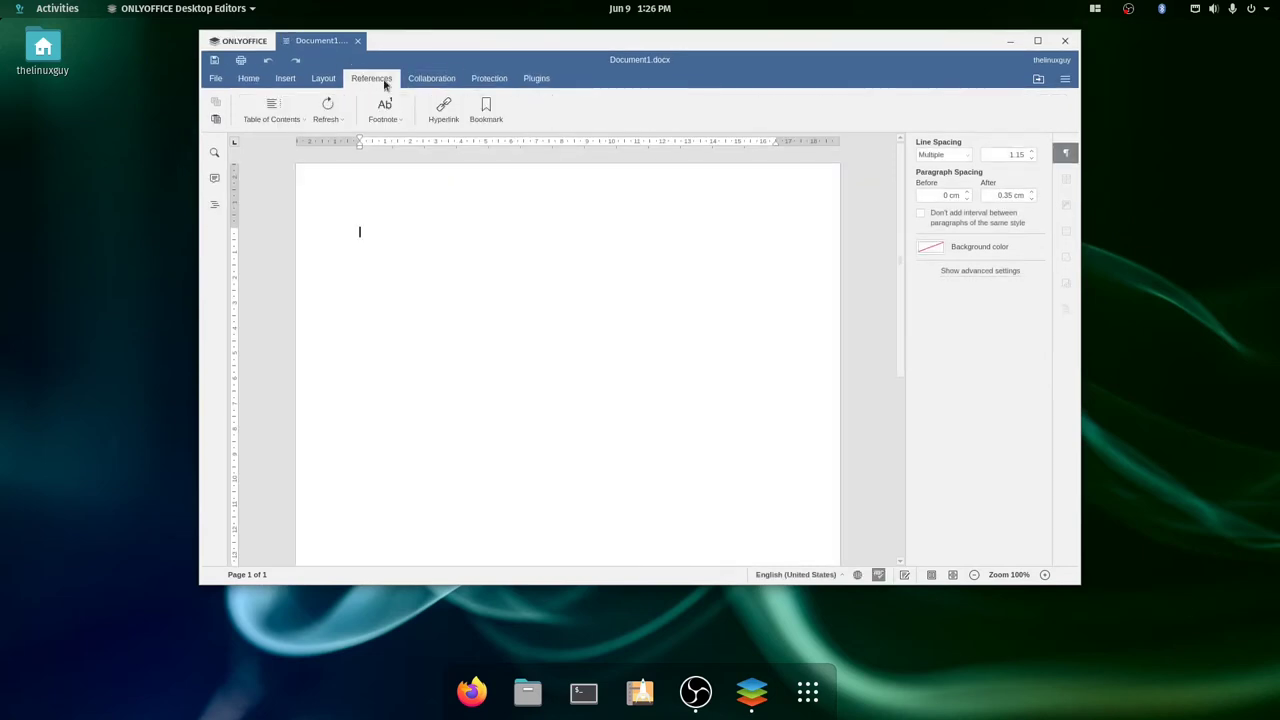
scroll(384, 80, down, 2)
click(215, 79)
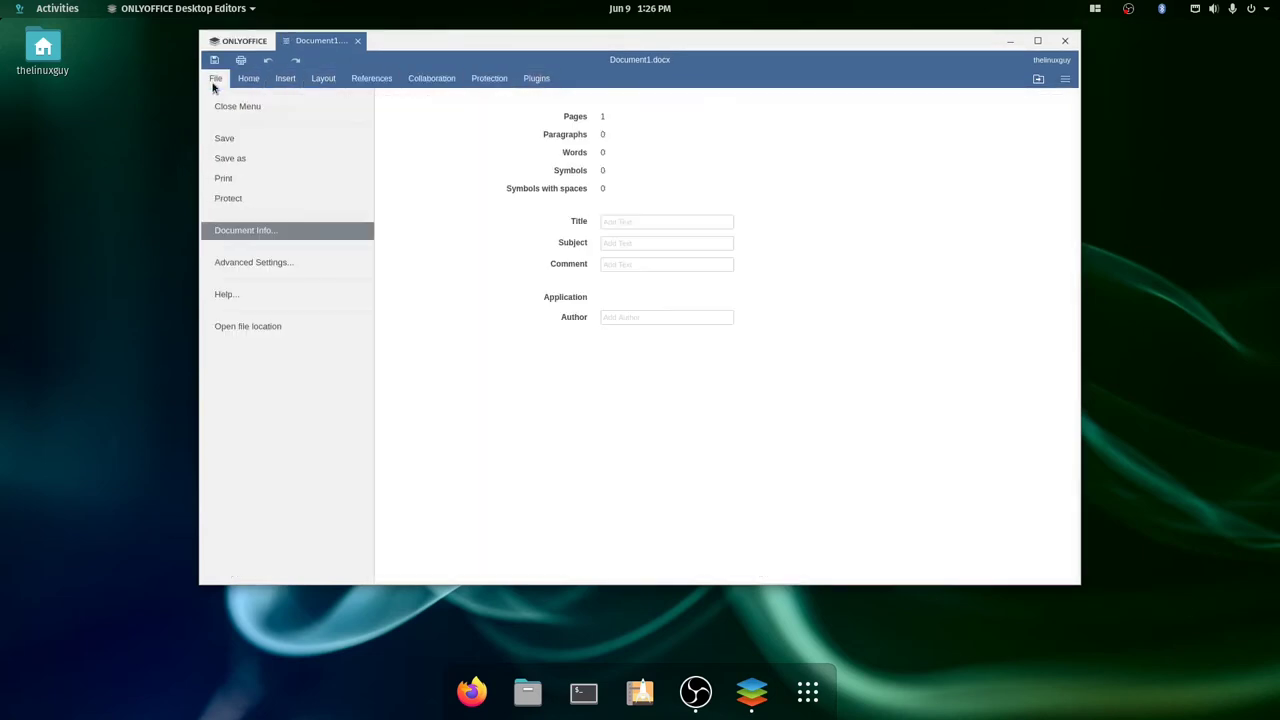
click(290, 158)
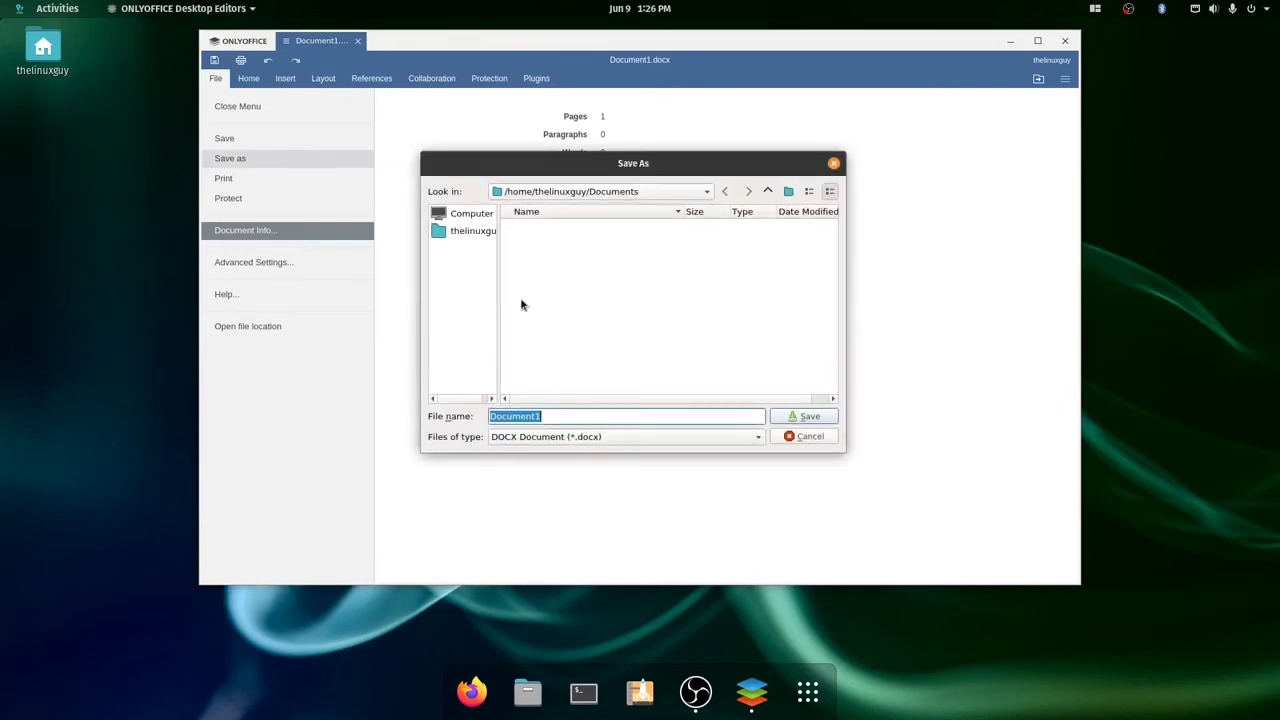
click(616, 418)
click(612, 442)
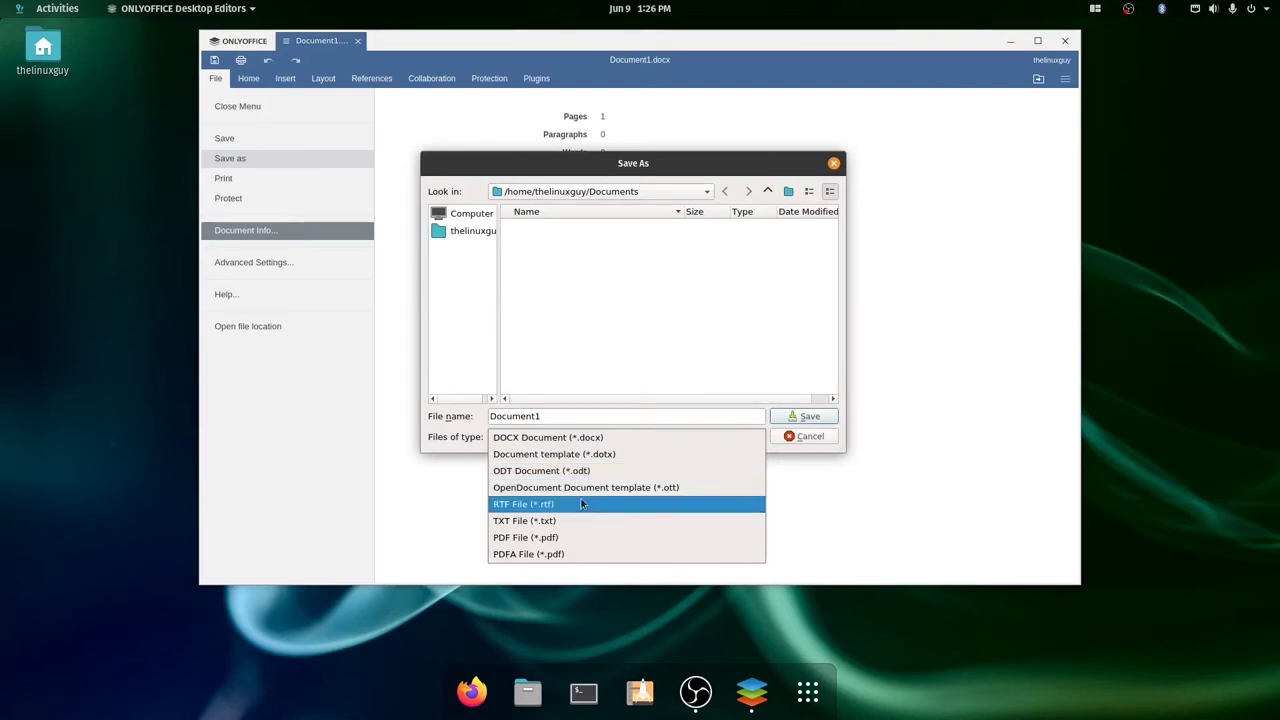
click(618, 438)
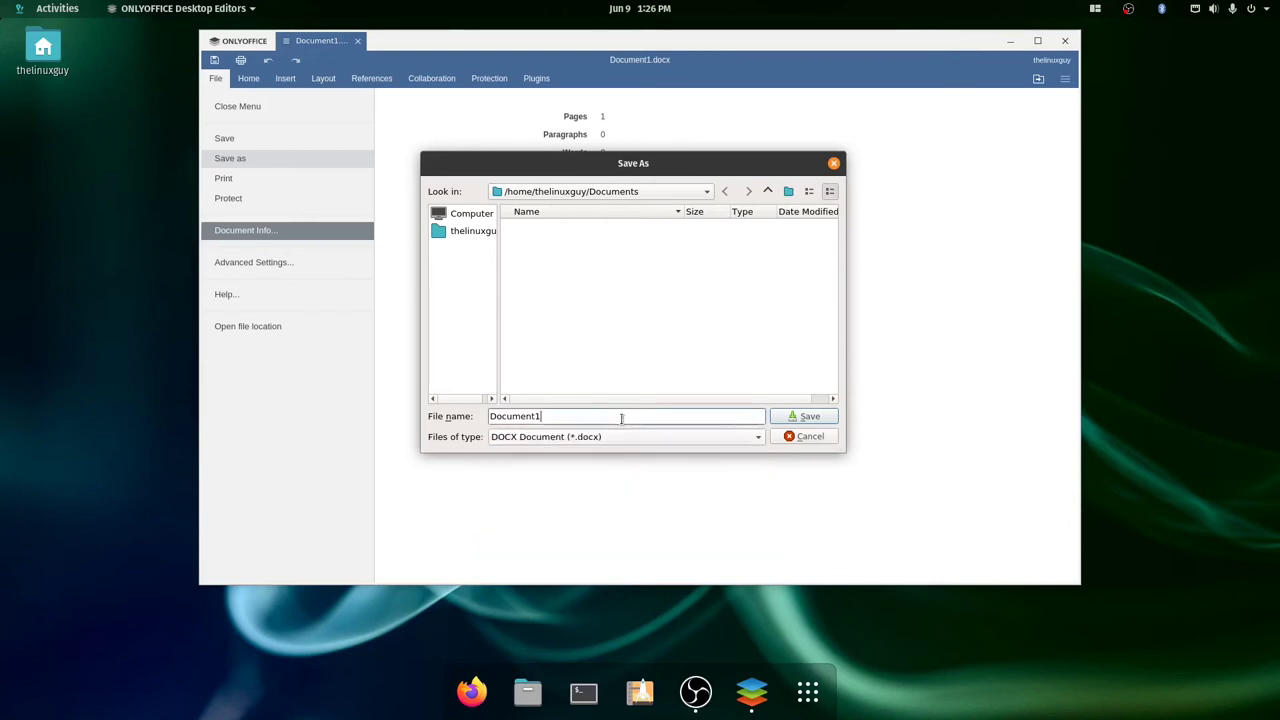
click(826, 440)
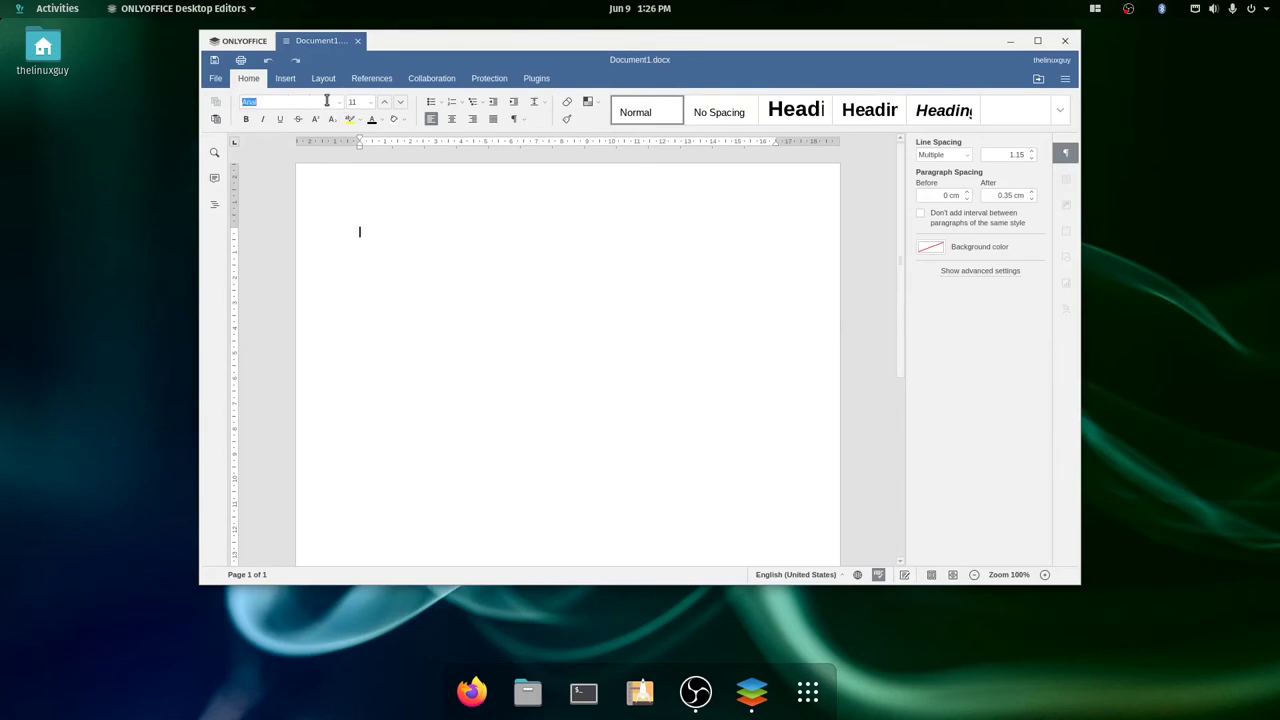
Step: Write "Test" in the document and save it to the desktop as Document1.docx
text(Test)
click(215, 78)
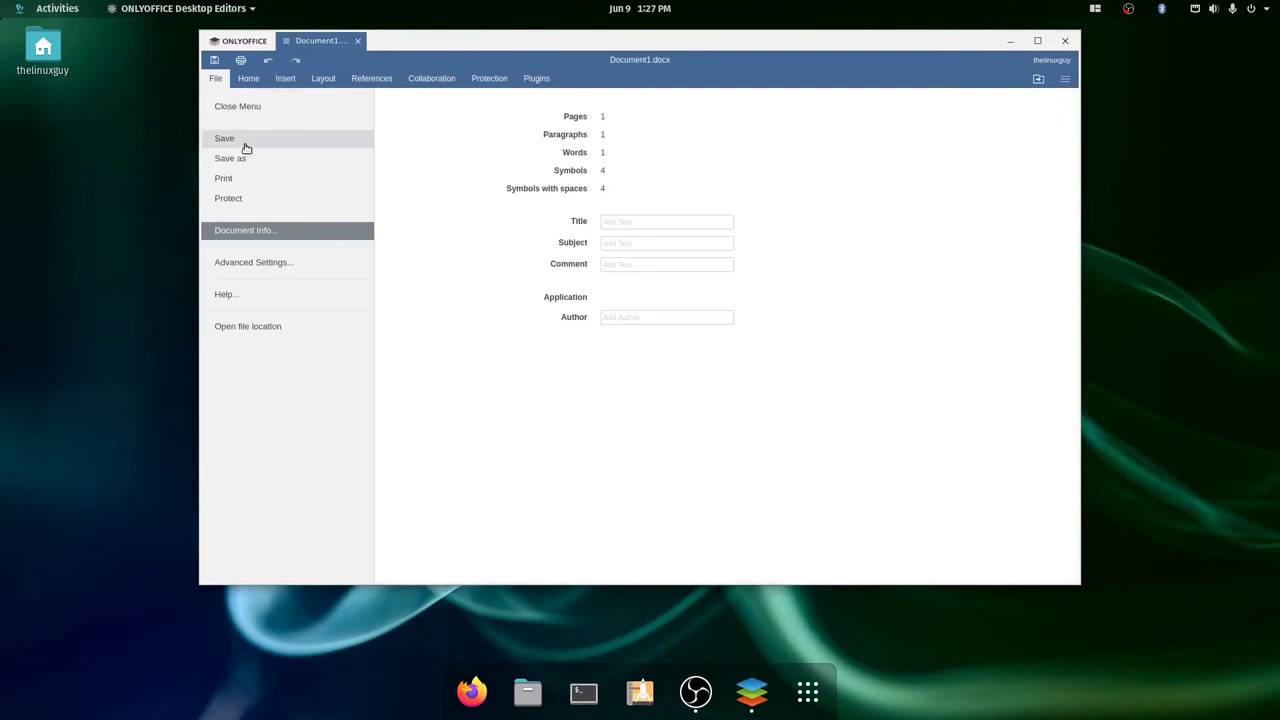
click(253, 158)
click(812, 416)
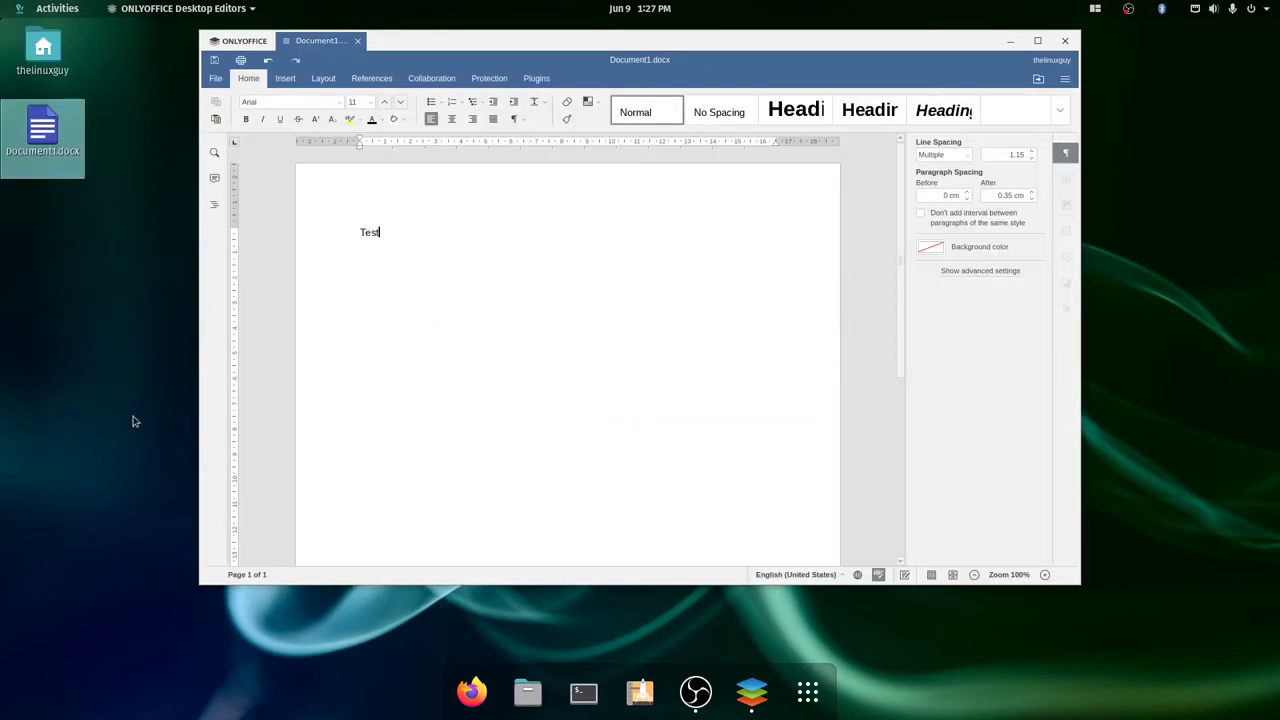
Step: Close ONLYOFFICE, open Document1.docx from the desktop in LibreOffice Writer, and widen its window
click(1065, 40)
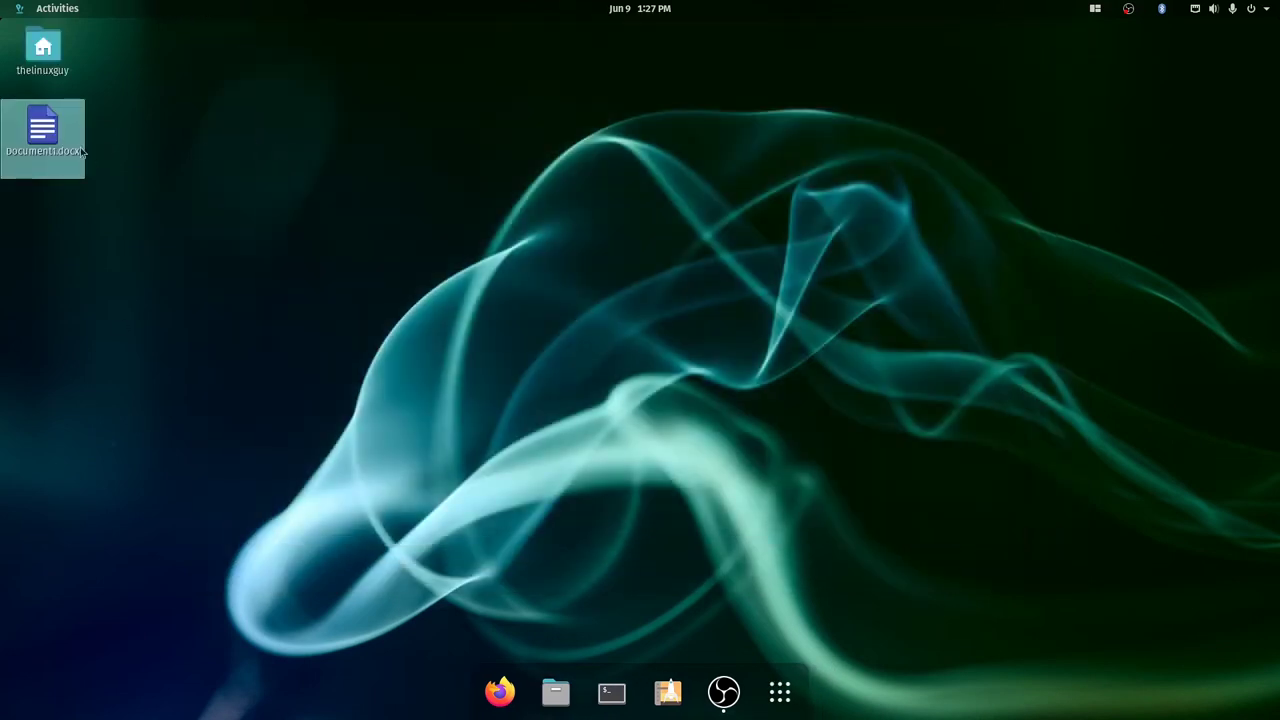
double_click(55, 137)
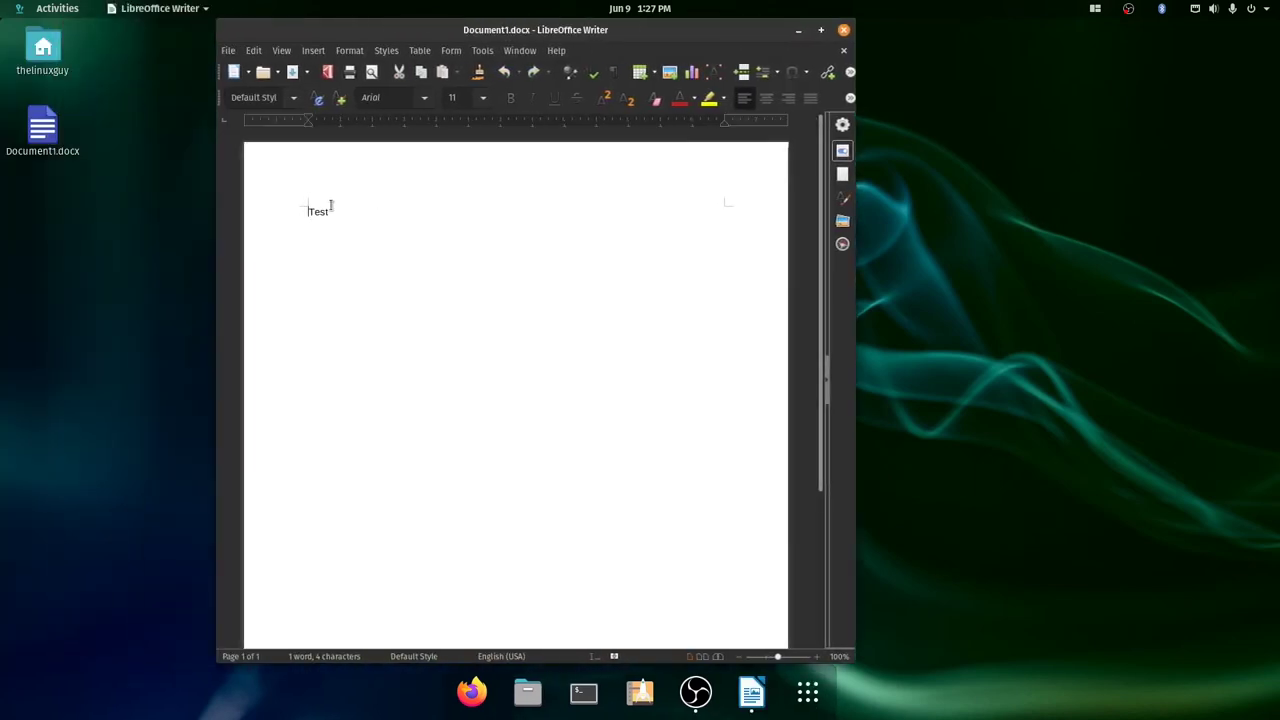
click(396, 97)
click(432, 262)
drag(855, 380, 1006, 382)
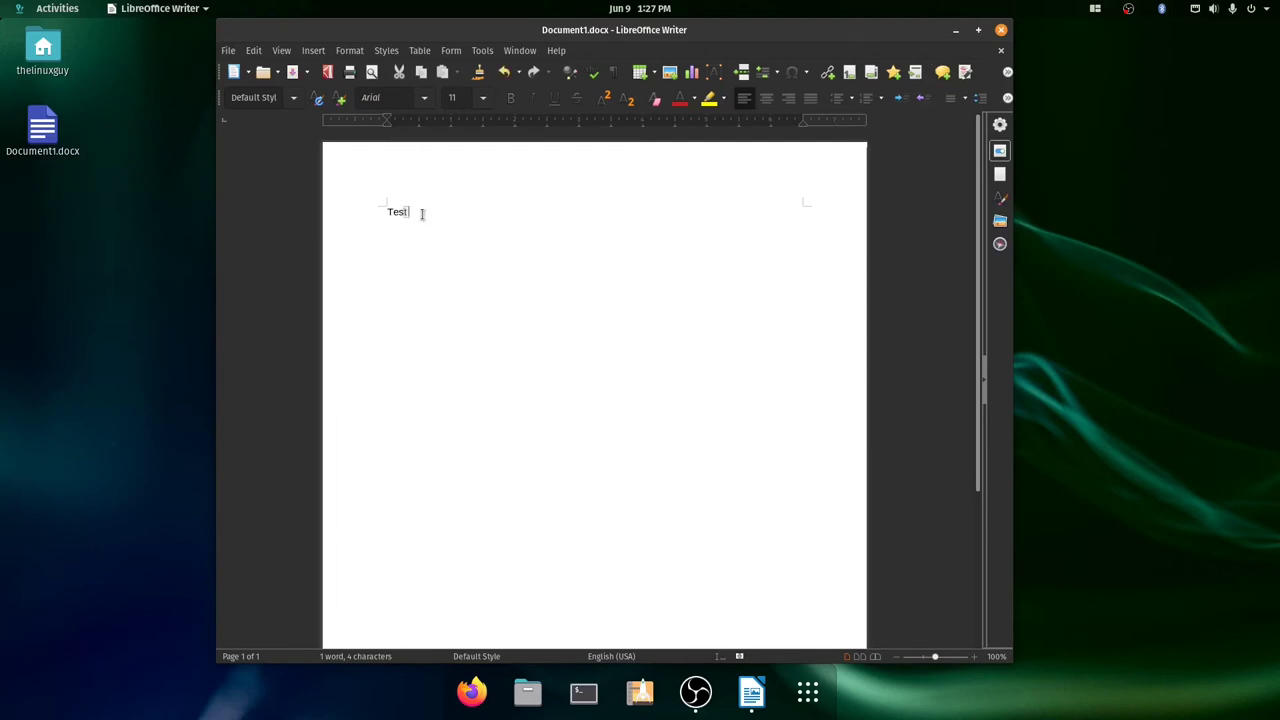
Step: Select the word "Test" to check it in Writer, and close Document1.docx without saving changes
drag(419, 212, 288, 208)
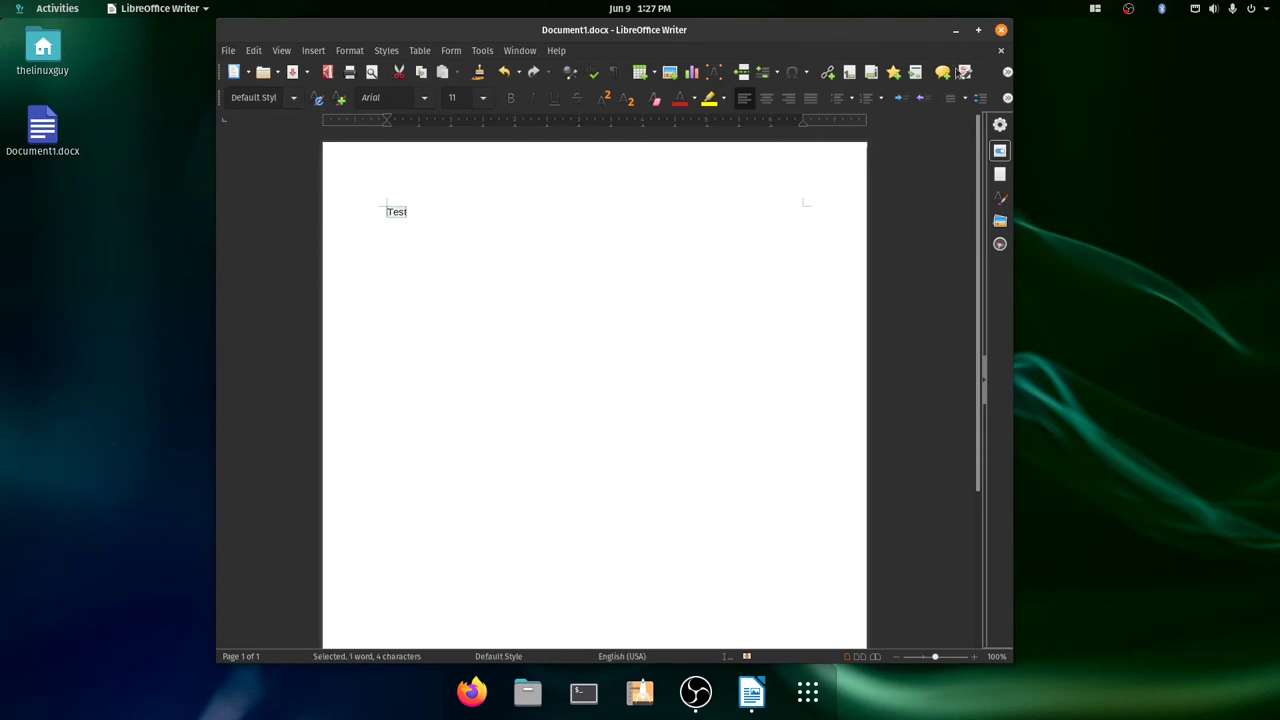
click(382, 266)
mouse_move(601, 33)
mouse_down()
mouse_move(636, 33)
mouse_move(620, 33)
mouse_up()
click(1019, 32)
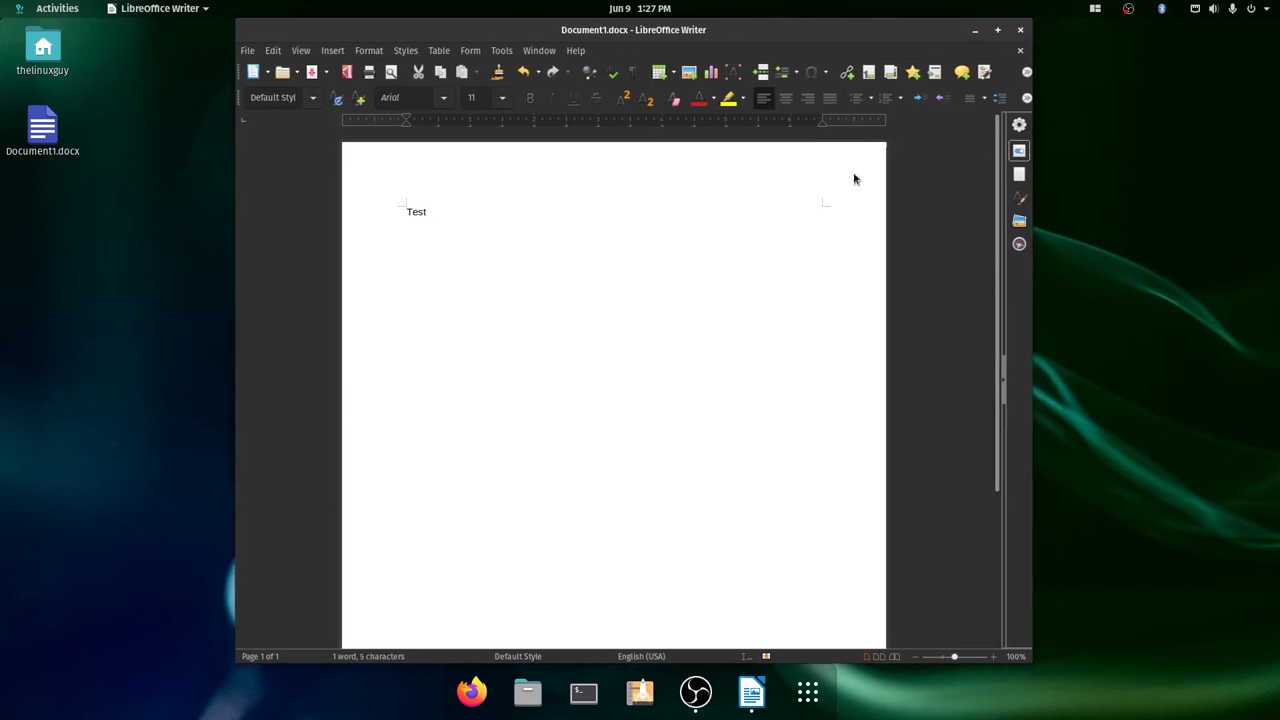
click(509, 393)
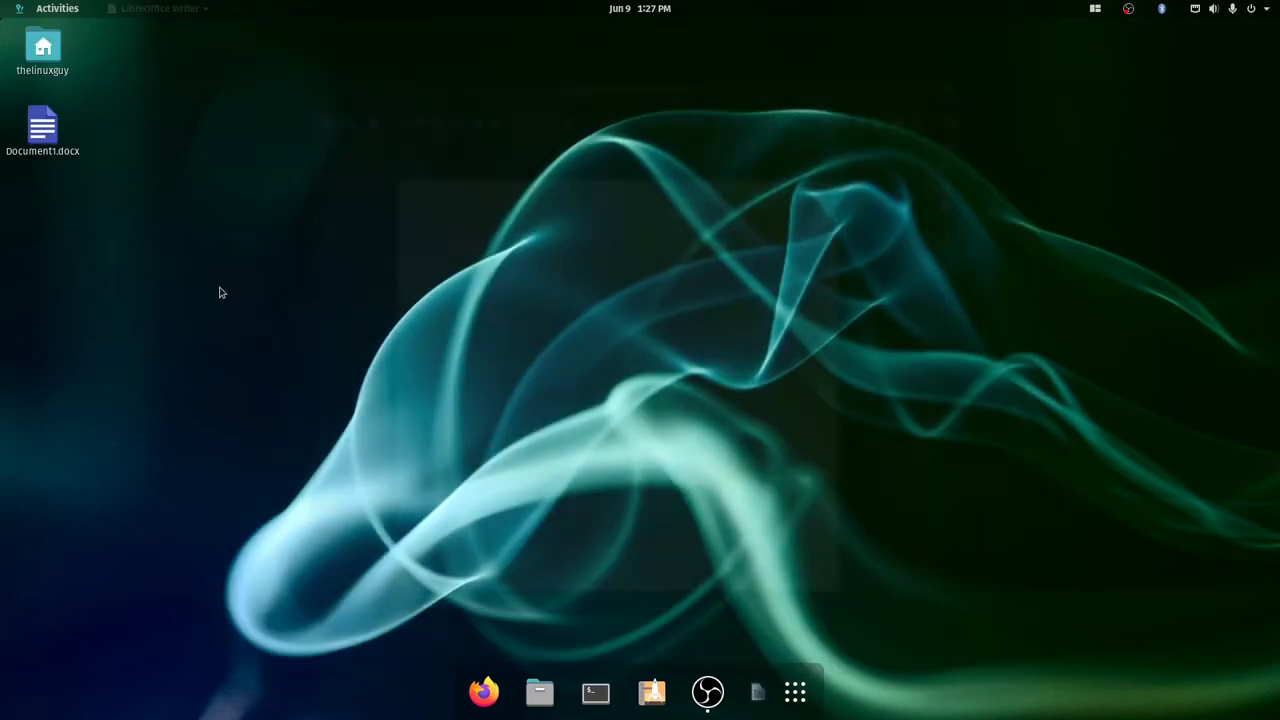
right_click(58, 136)
click(178, 70)
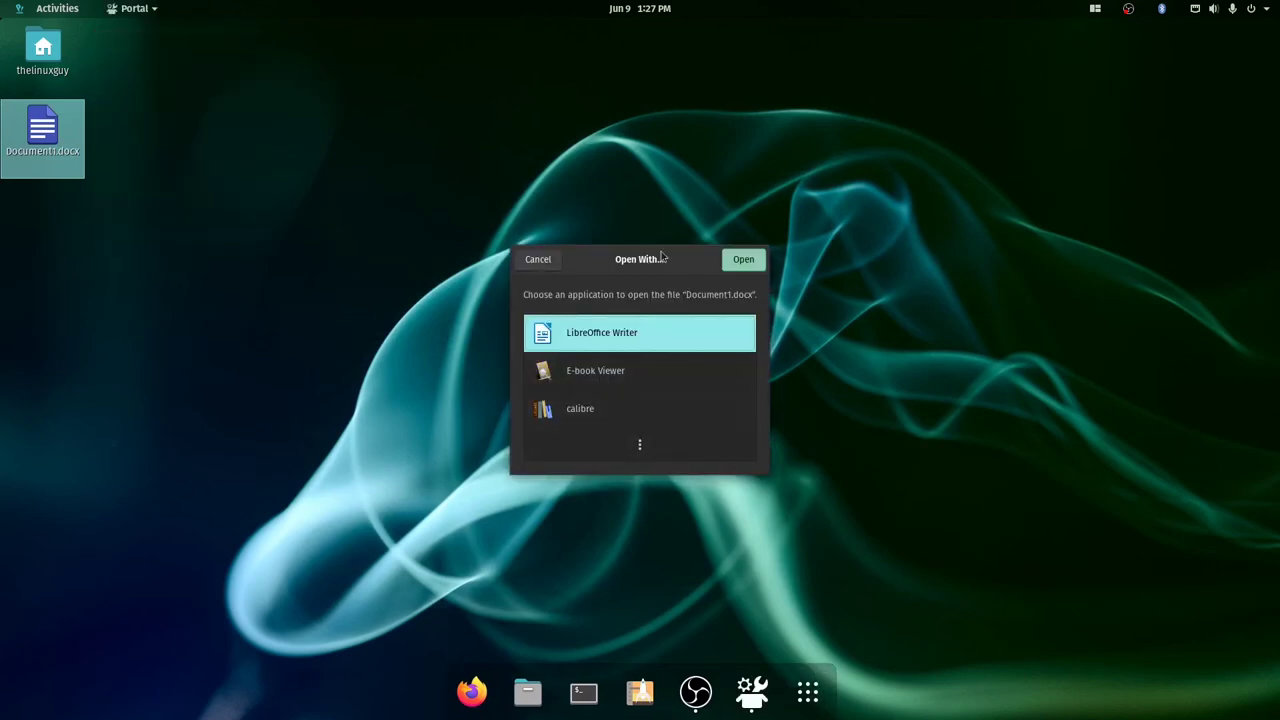
click(538, 259)
Step: Search for "only" to launch ONLYOFFICE Desktop Editors and reopen Document1.docx
key(super)
text(only)
key(Return)
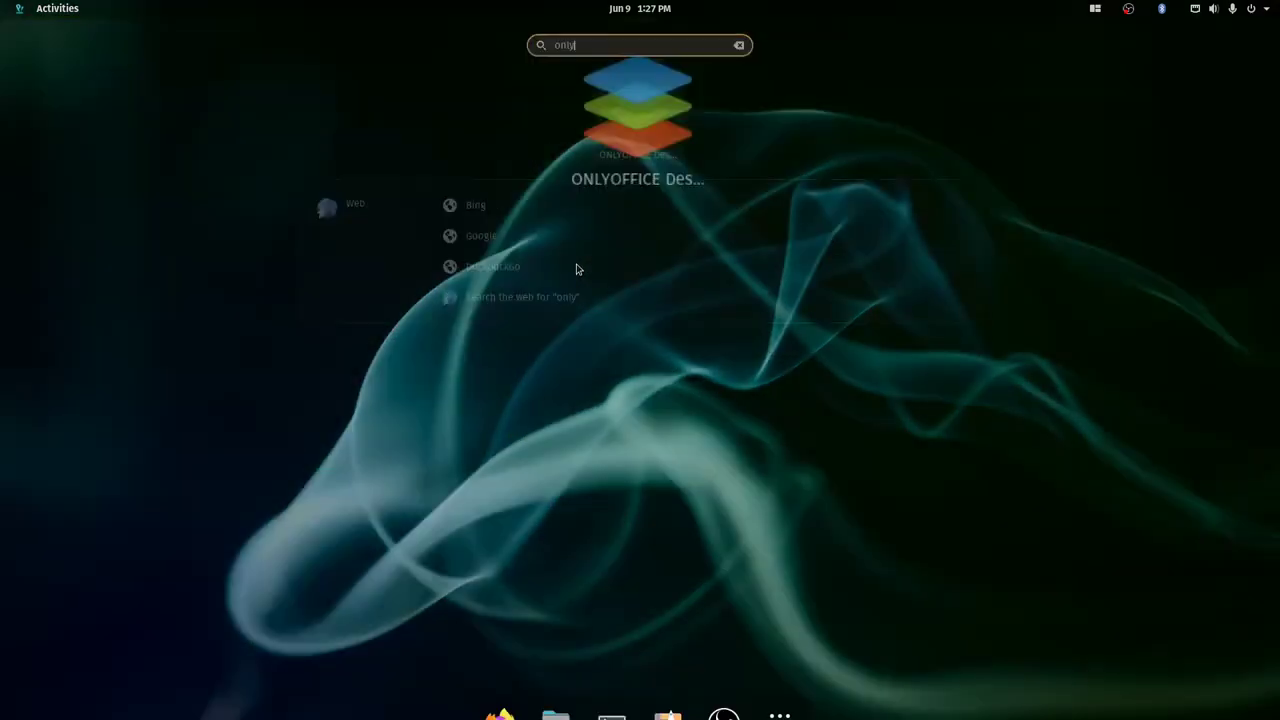
click(472, 128)
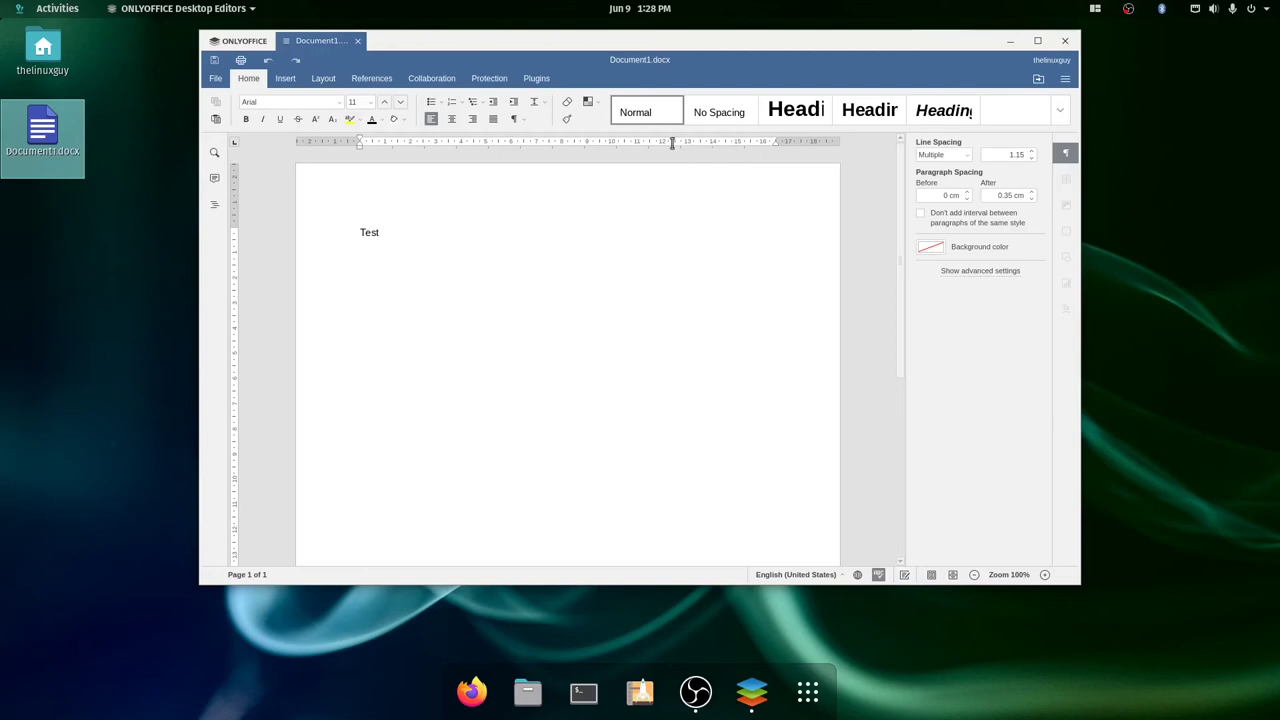
Step: Try the heading styles on the word "Test" and settle on the upright bold 20 pt heading
click(800, 118)
click(870, 114)
click(915, 118)
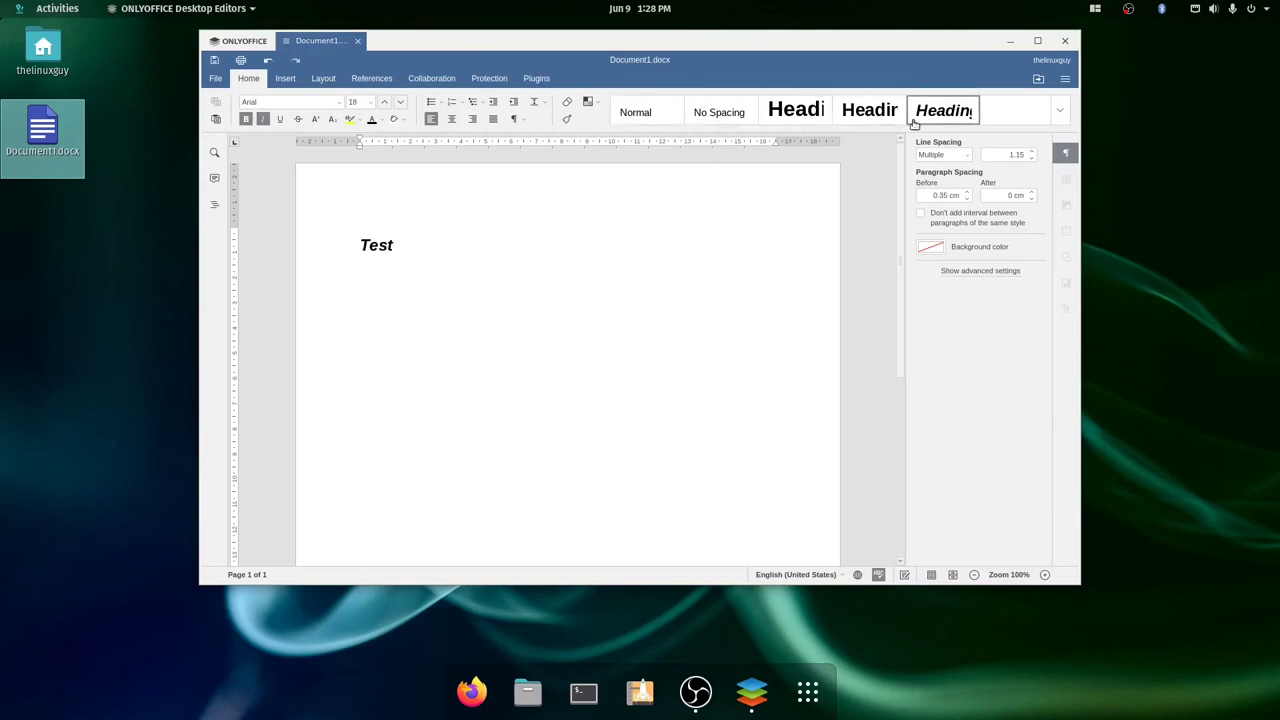
click(868, 113)
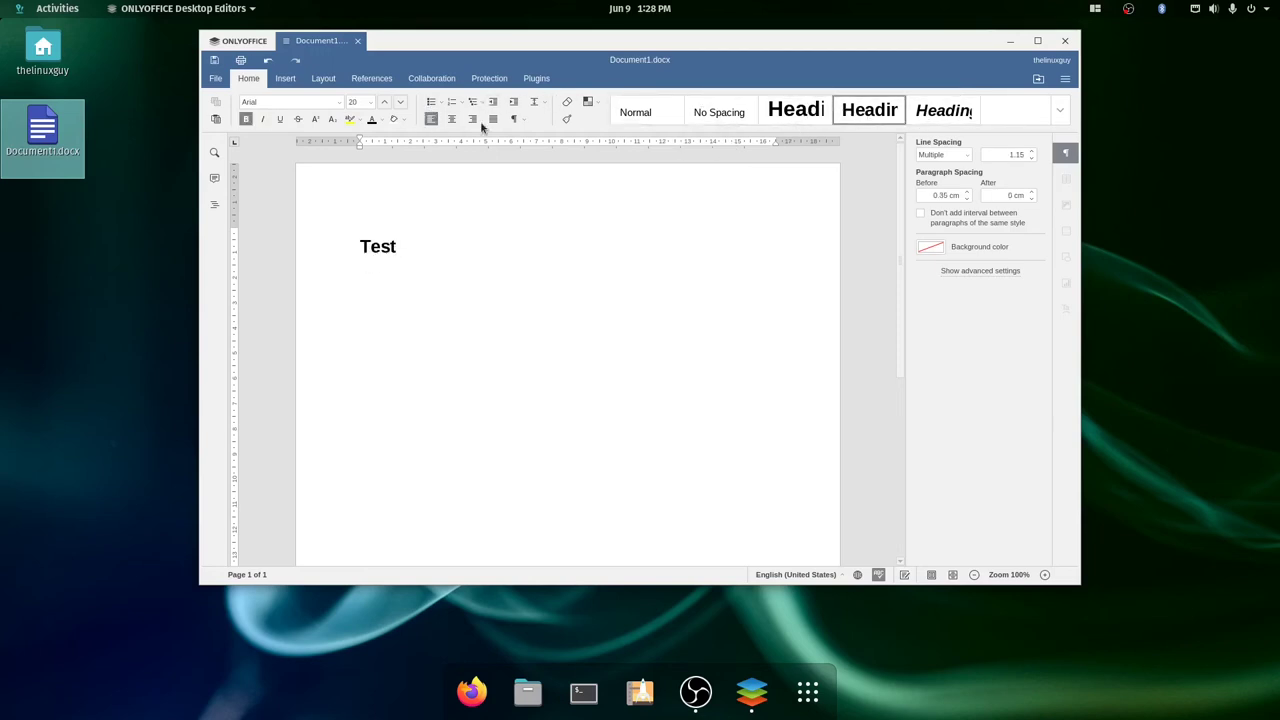
Step: Look through the Insert, References, Collaboration, Protection and Plugins tools for Document1.docx, and close ONLYOFFICE
click(295, 79)
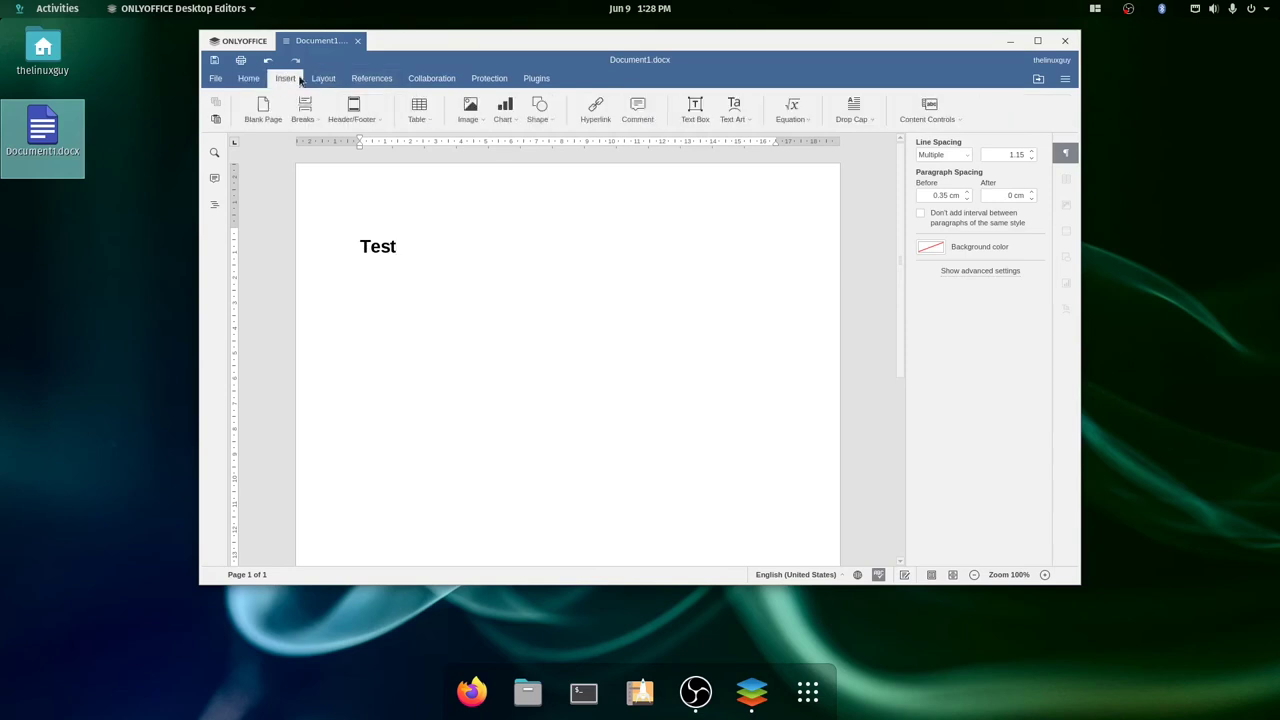
click(371, 78)
click(431, 78)
click(489, 78)
click(536, 78)
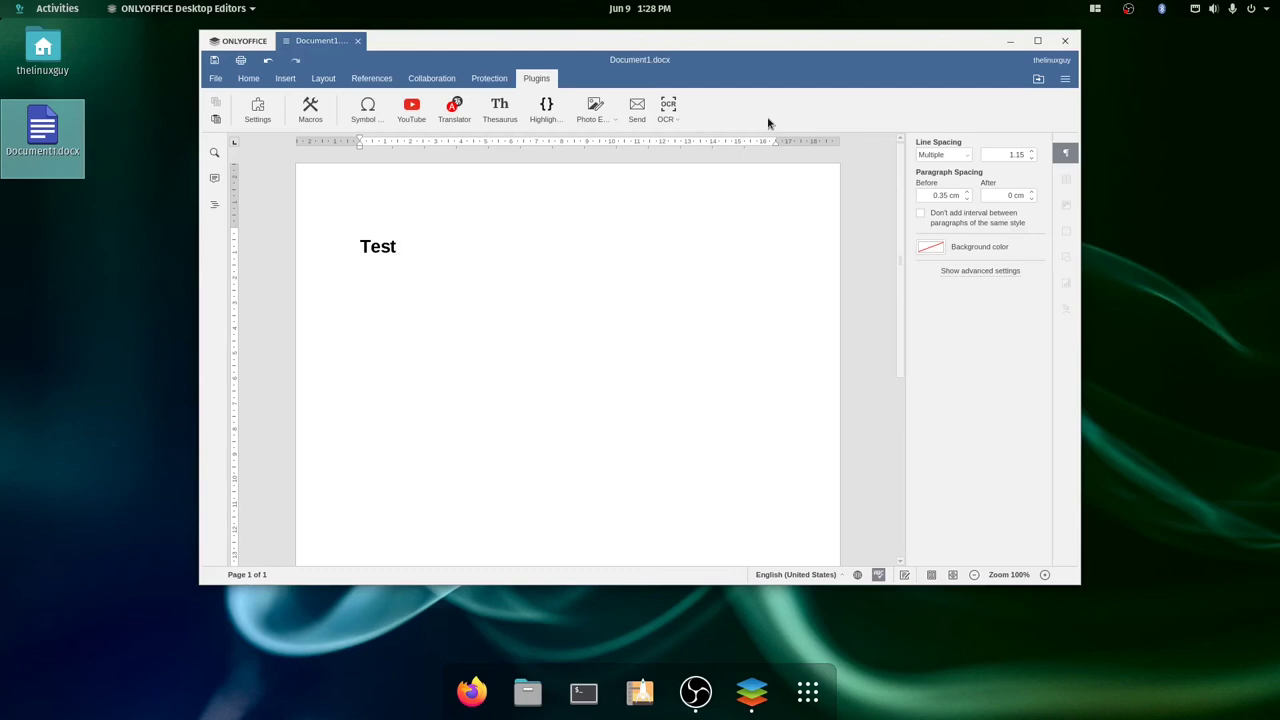
click(1065, 40)
click(631, 303)
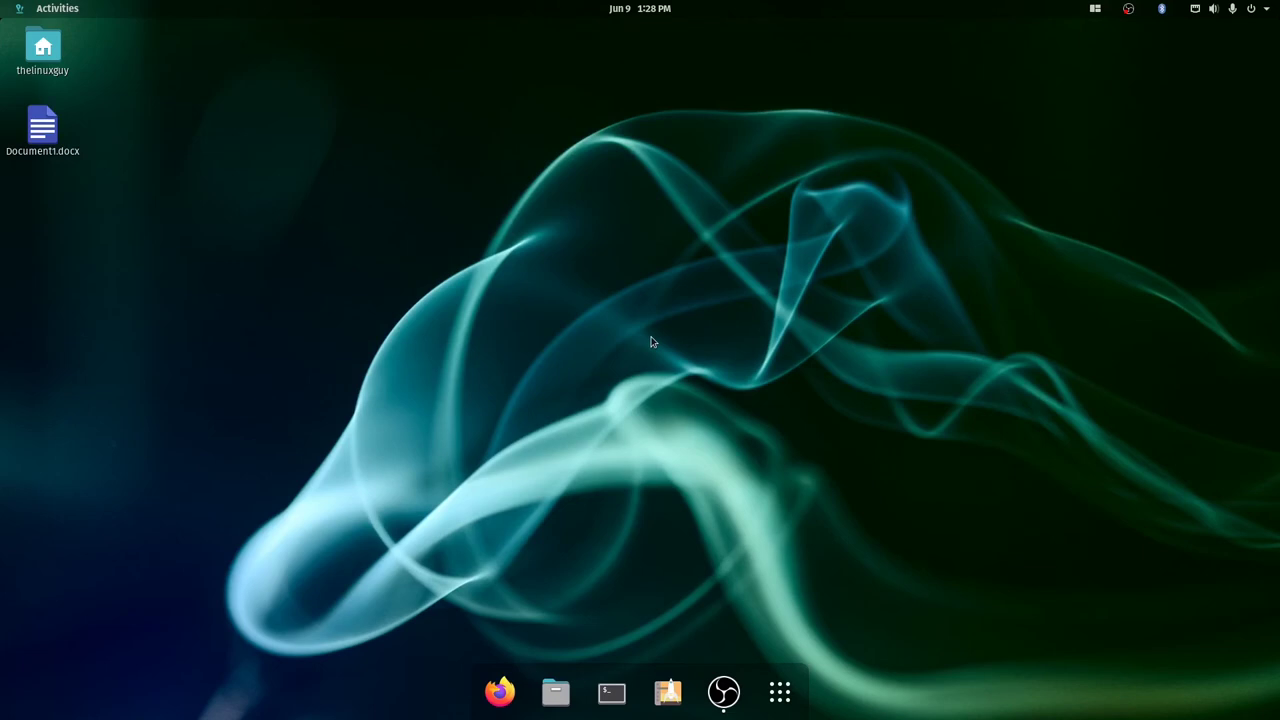
Step: Open Pop!_Shop, search it for "Mousepad", and clear the search
click(668, 692)
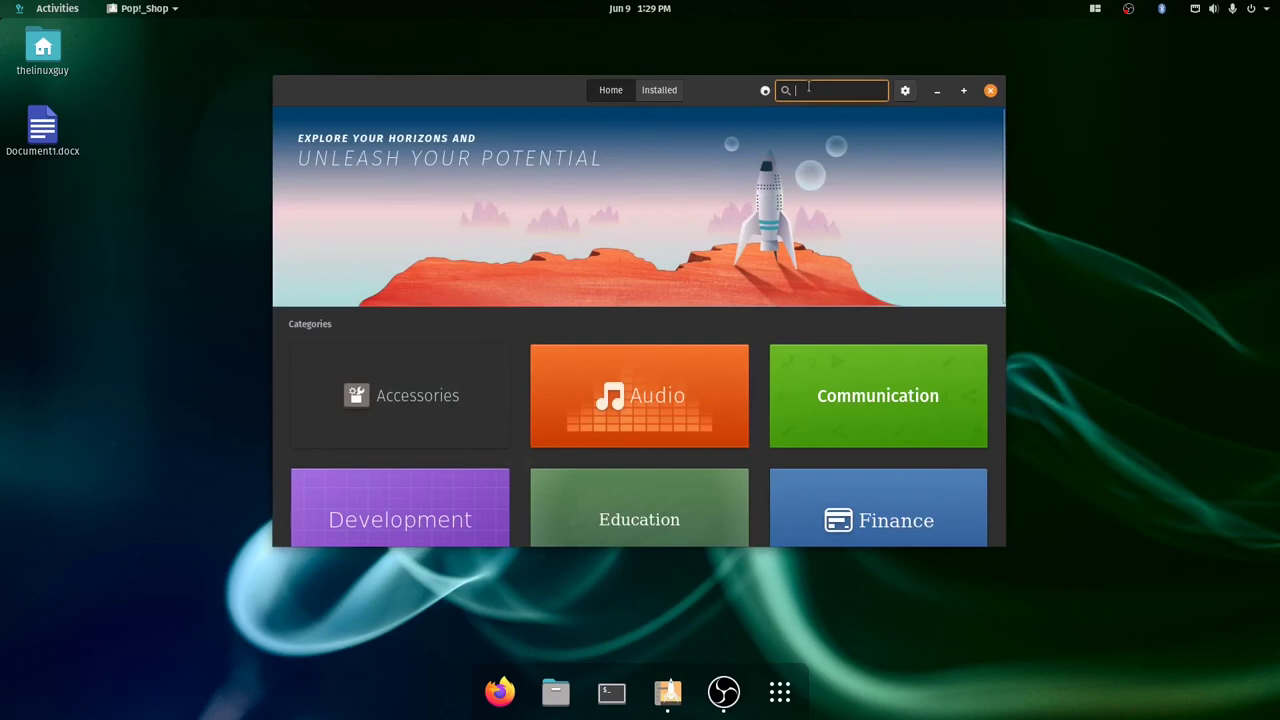
text(Mousepad)
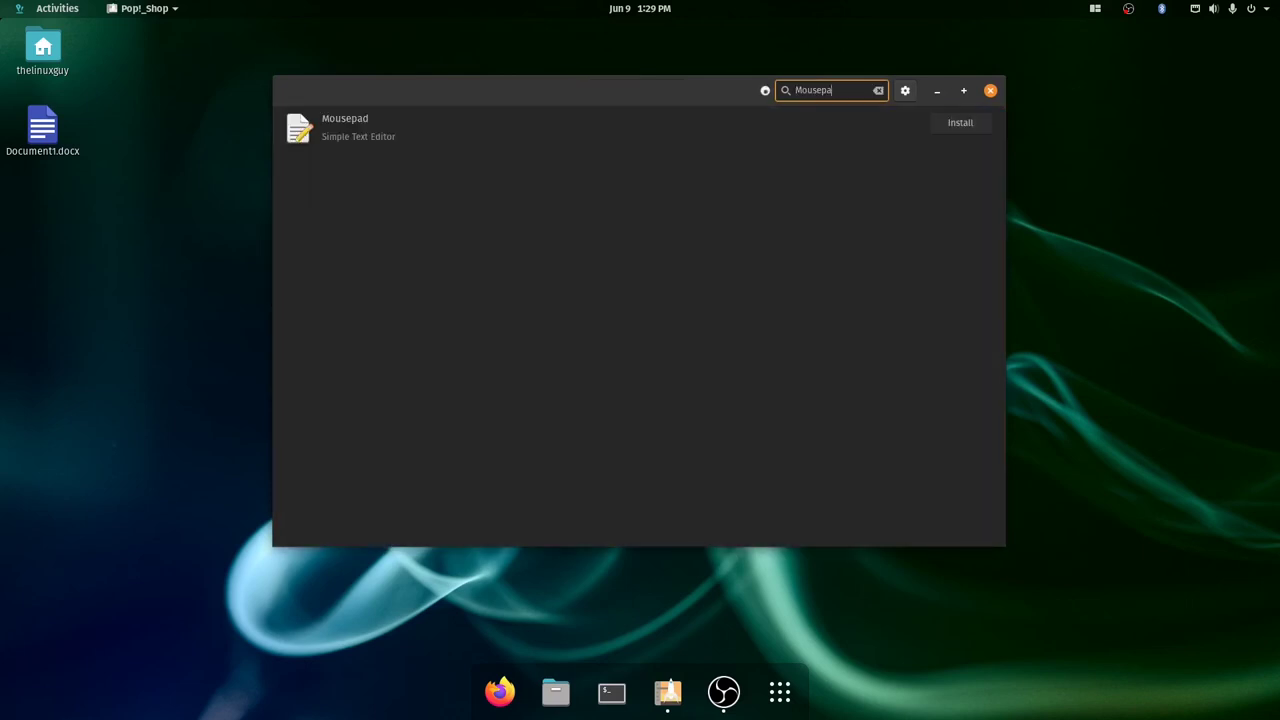
key(BackSpace)
key(BackSpace)
key(BackSpace)
key(BackSpace)
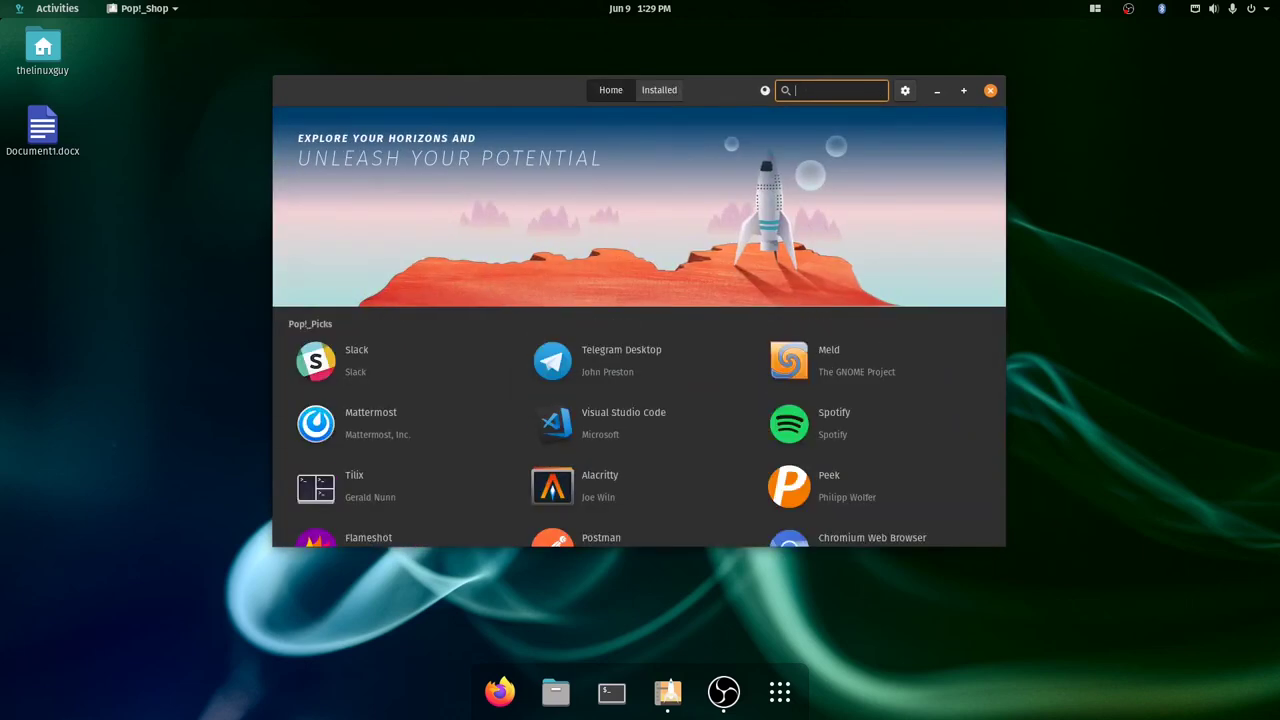
Step: Search the shop for "Abi" and open the details page of the AbiWord word processor
text(Abi)
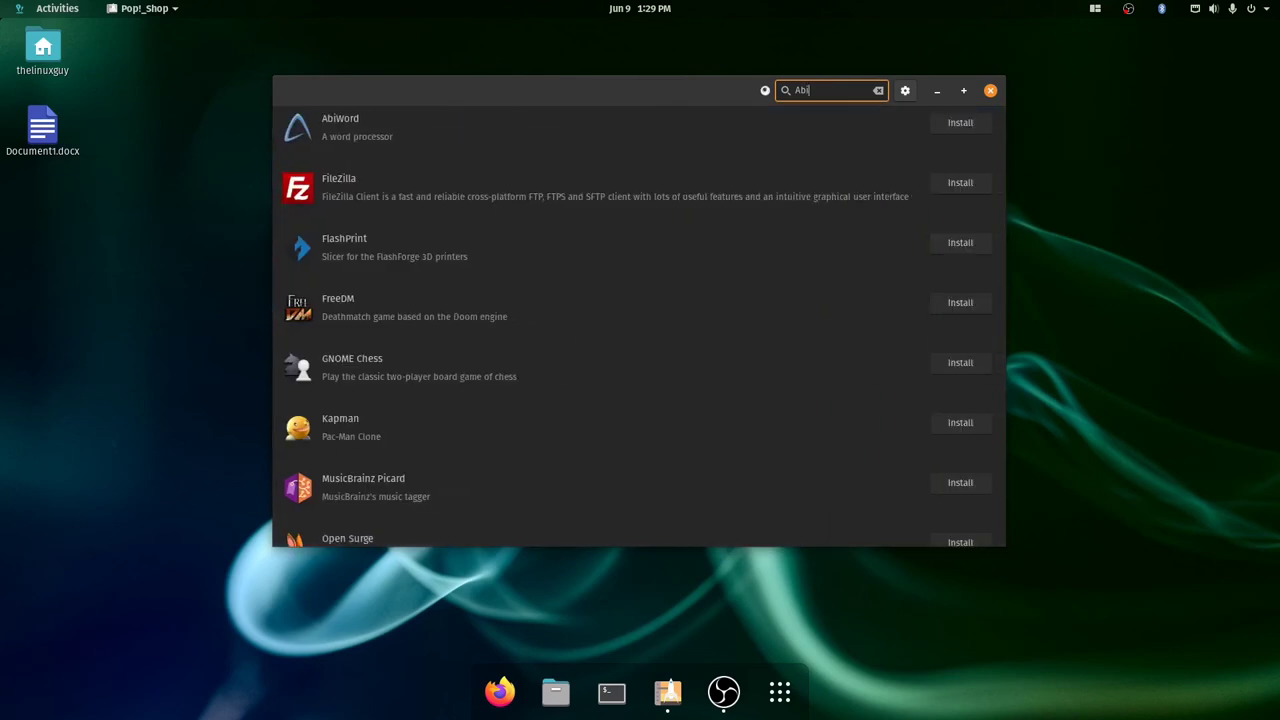
click(445, 136)
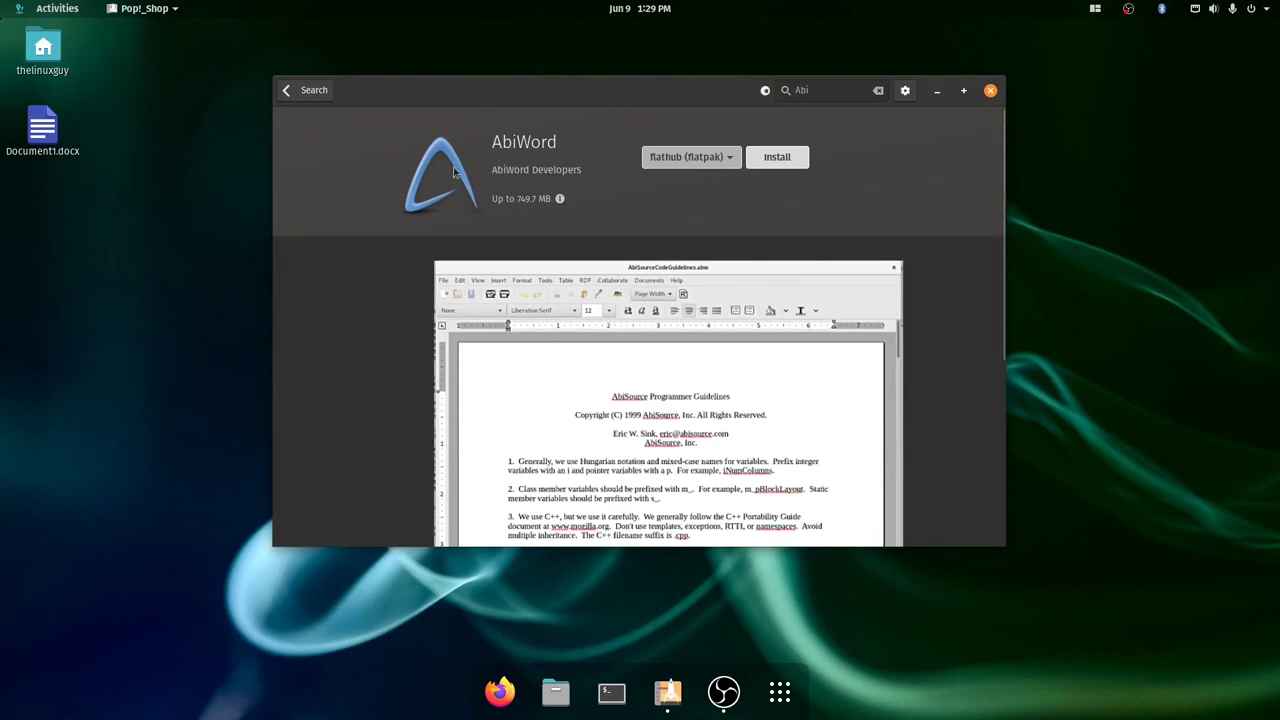
Step: Examine AbiWord's screenshot, description and release notes on its shop page, and close Pop!_Shop
scroll(455, 190, down, 5)
scroll(520, 320, up, 2)
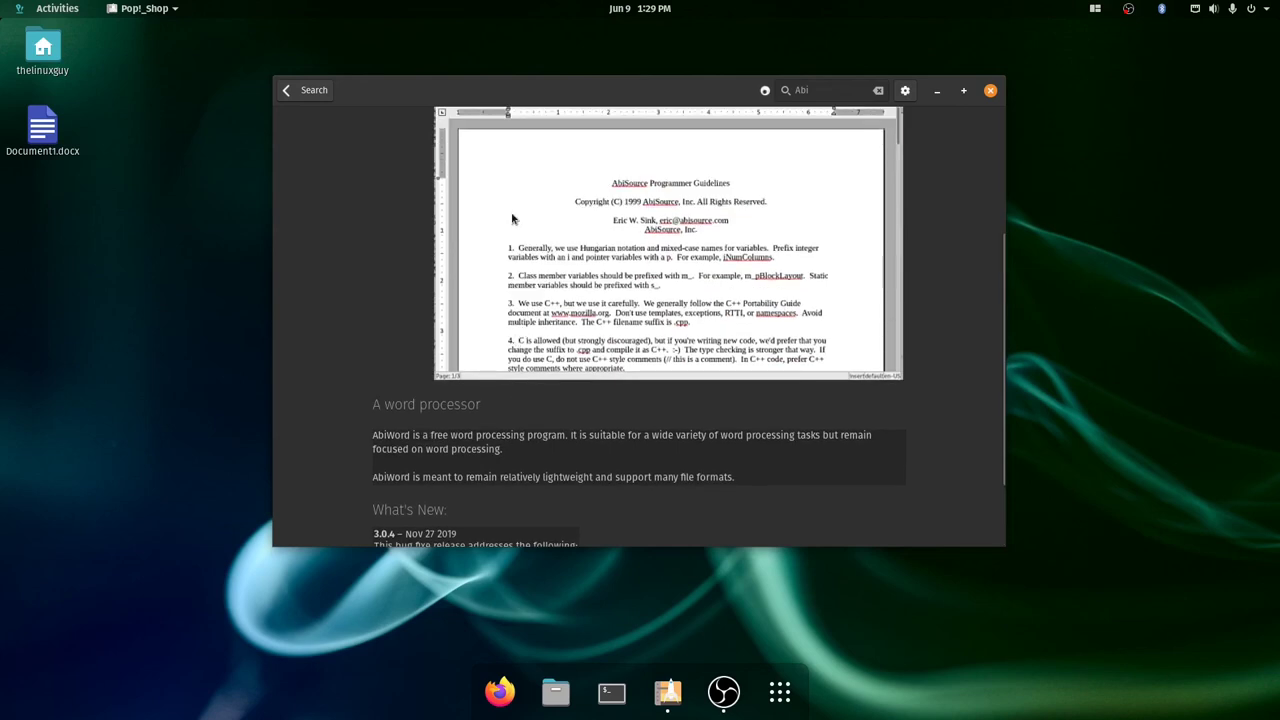
scroll(537, 191, up, 2)
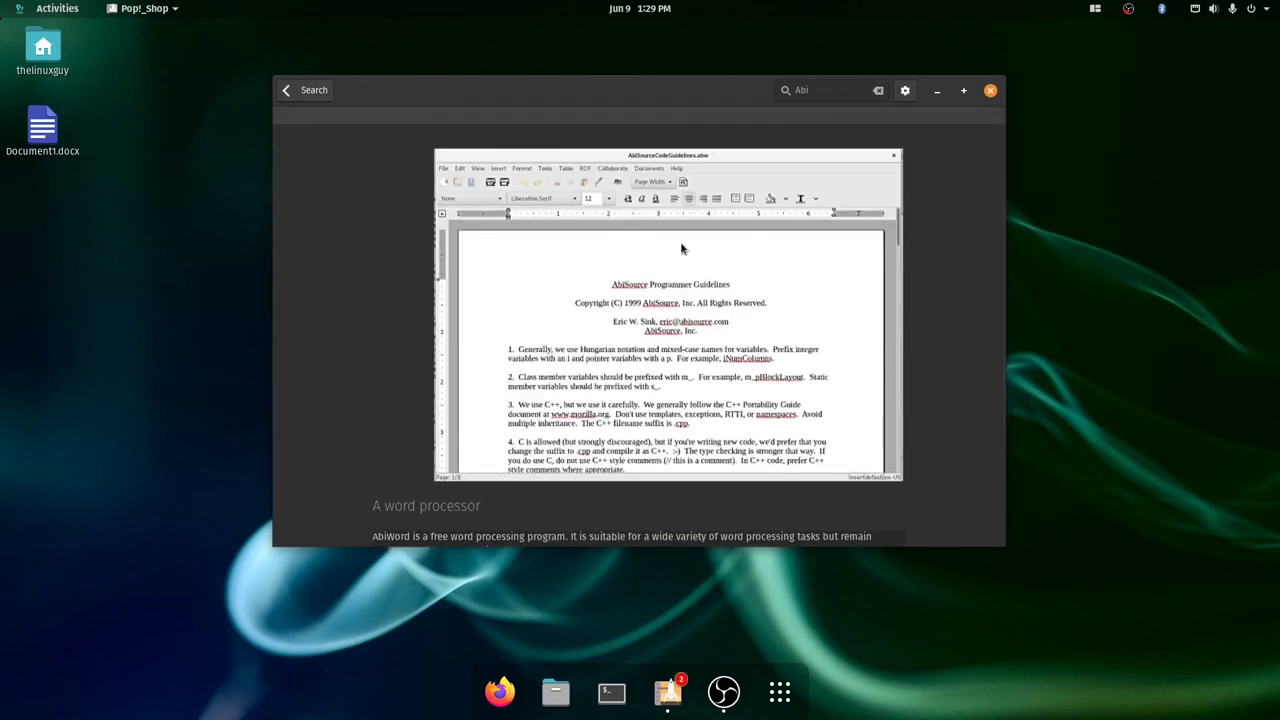
scroll(681, 245, up, 2)
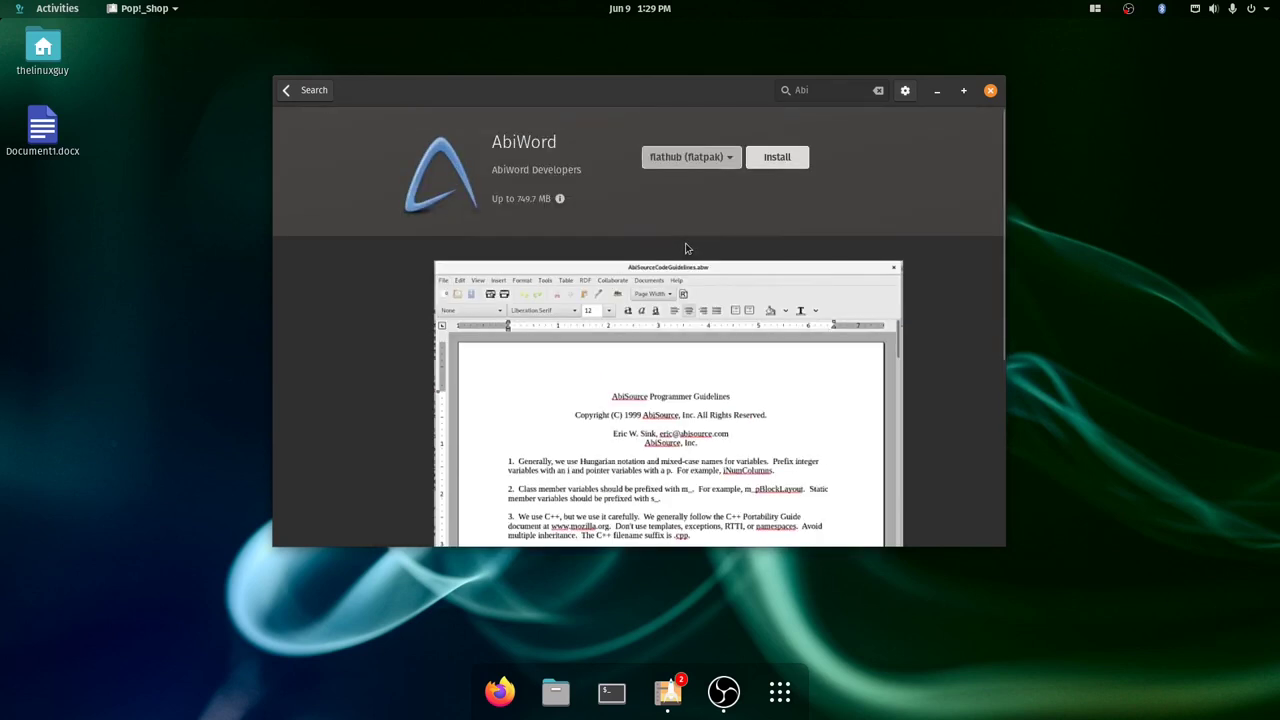
scroll(686, 248, down, 3)
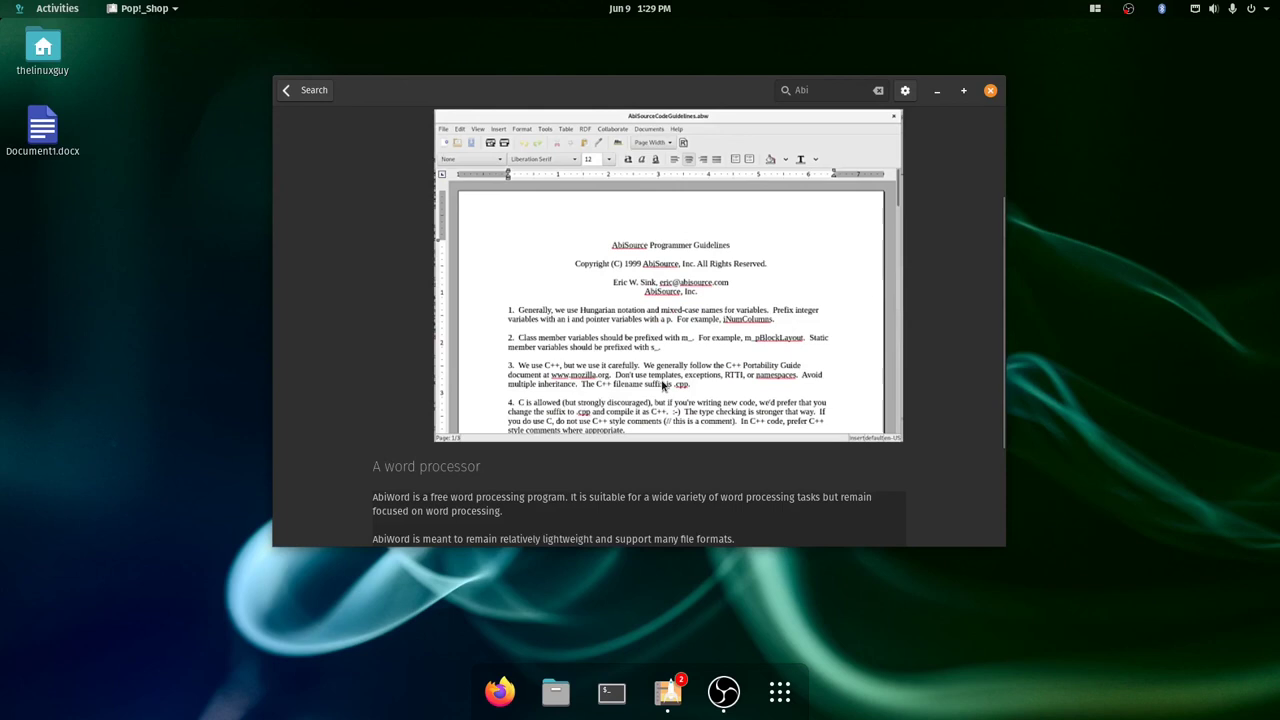
scroll(661, 383, up, 1)
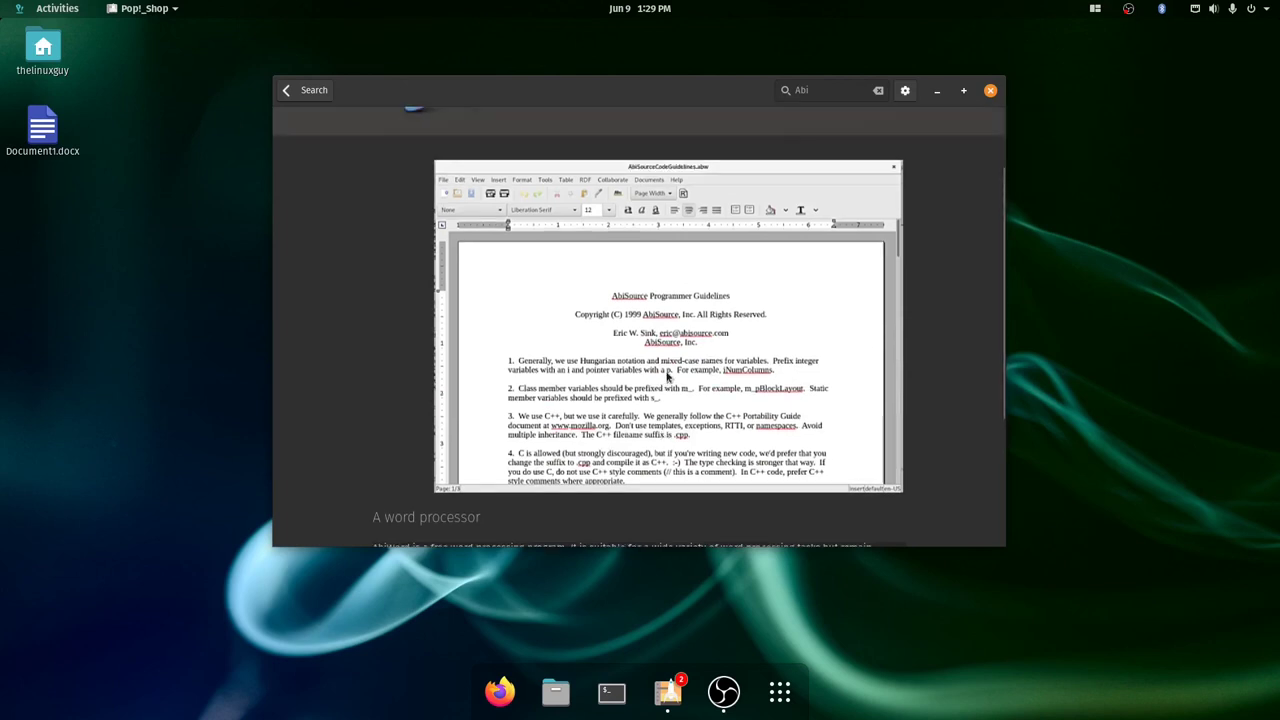
scroll(631, 269, up, 2)
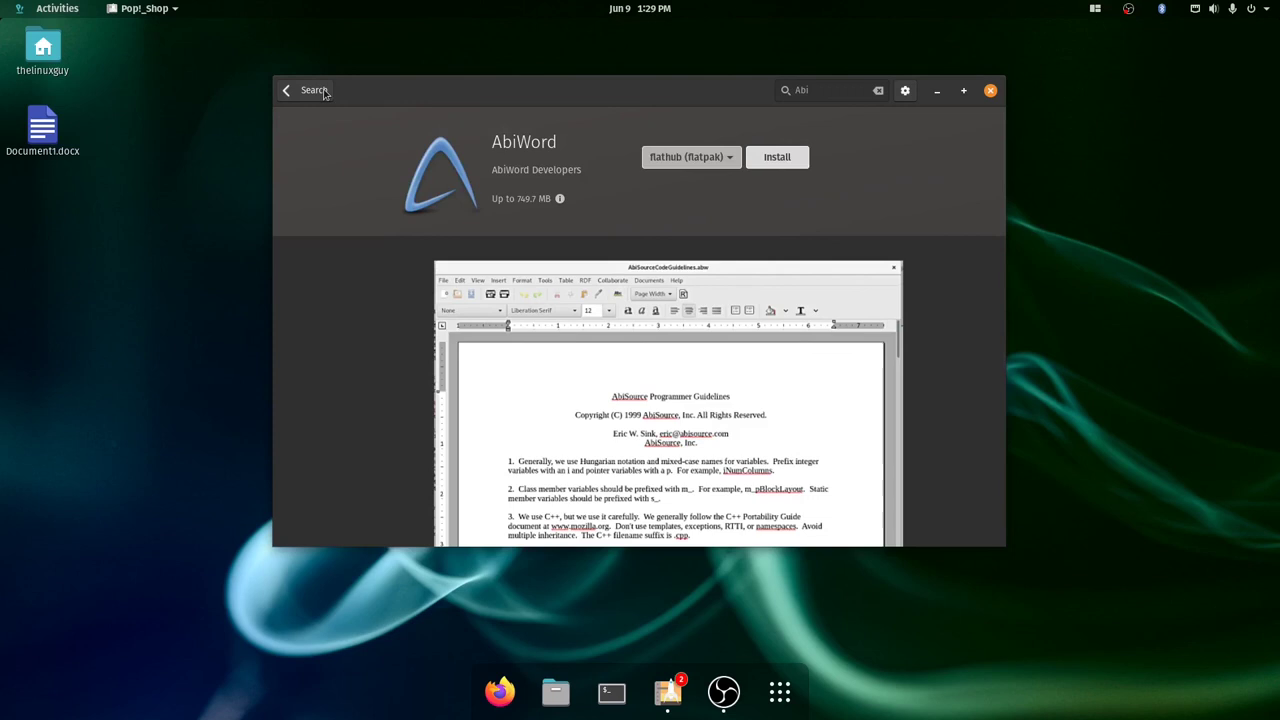
scroll(415, 232, down, 3)
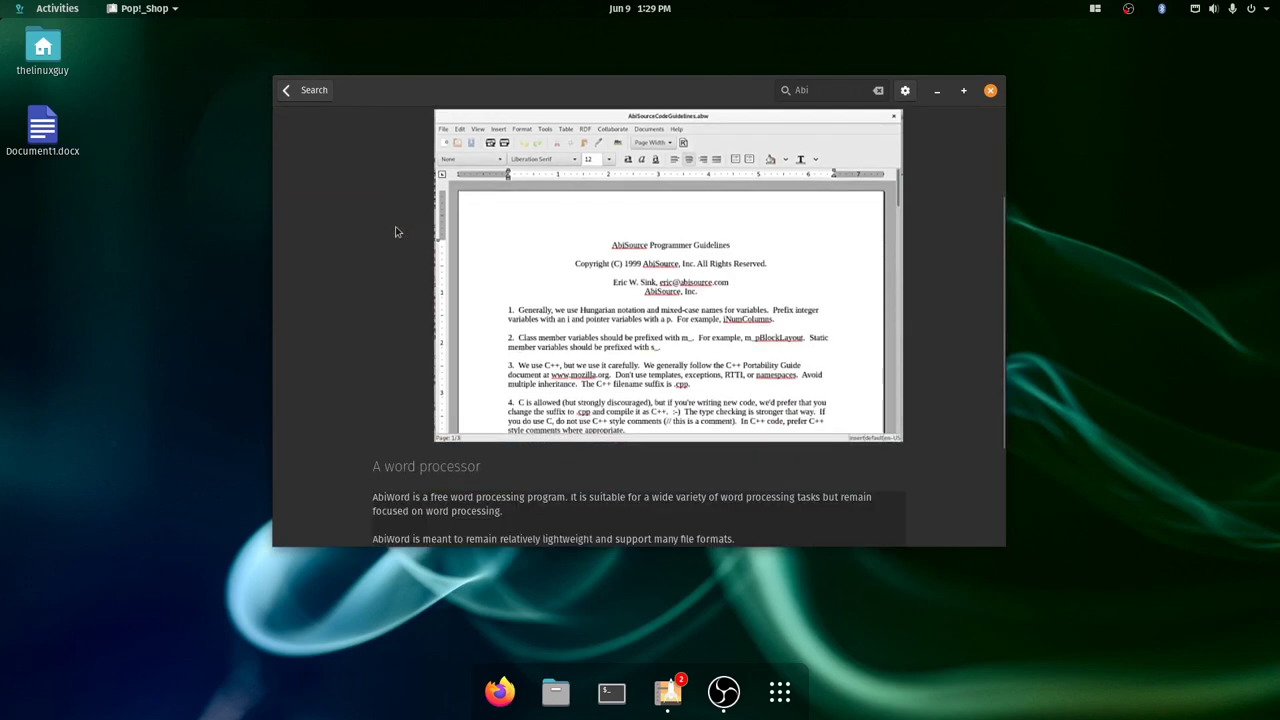
scroll(395, 232, down, 3)
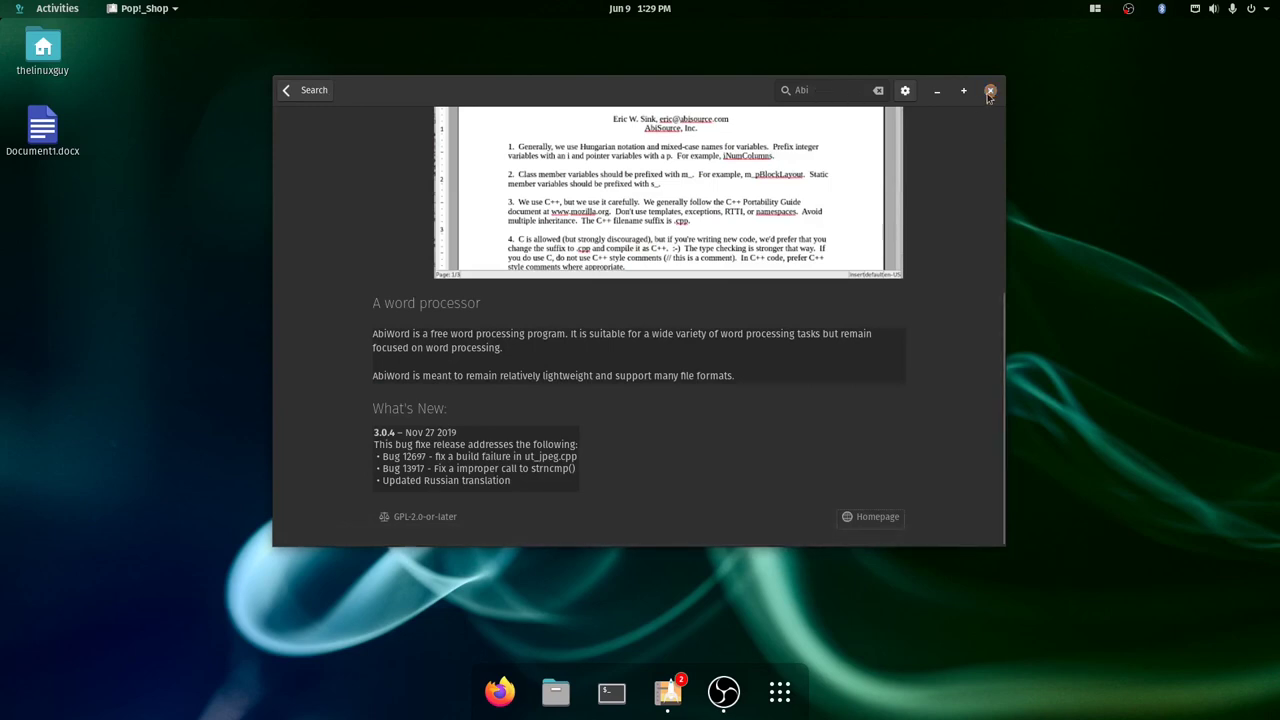
click(989, 91)
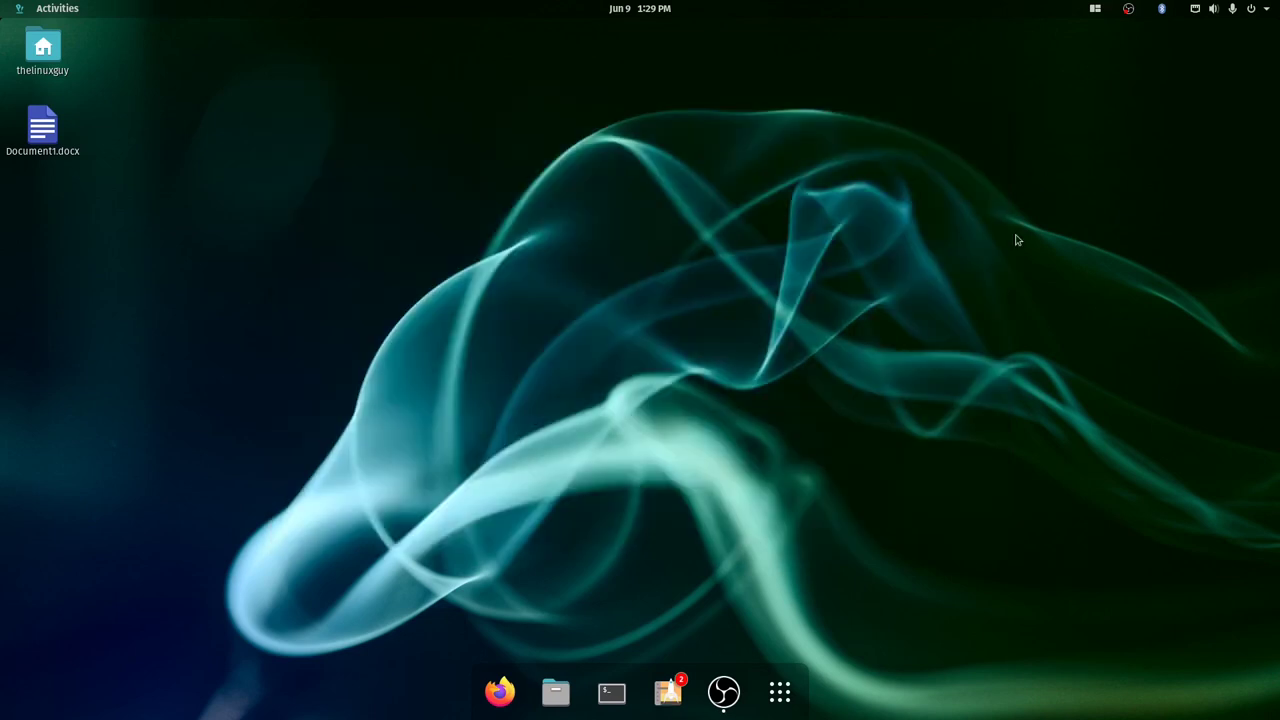